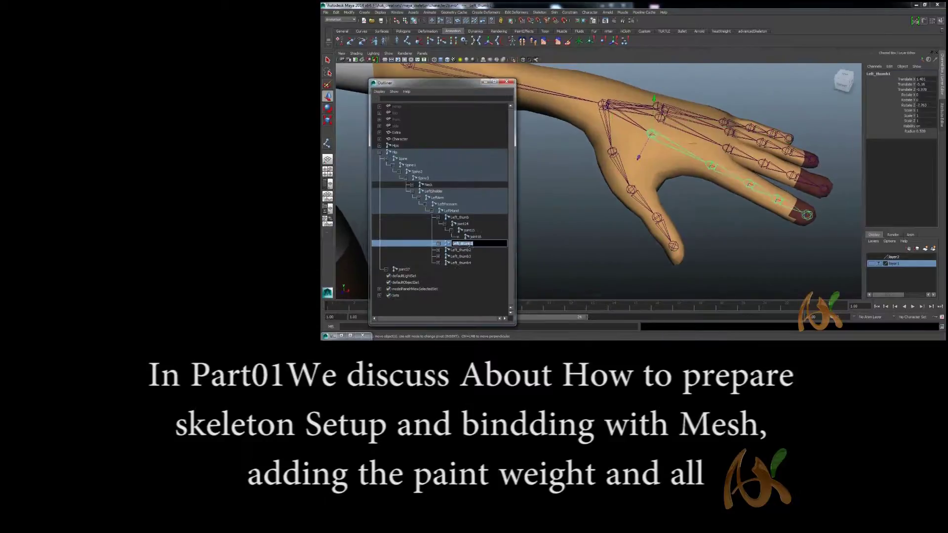
Step: Rename the four left finger root joints LeftInIndex, LeftInMid, LeftInRing and LeftInSmall in the Outliner
text(LeftInIndex)
double_click(462, 249)
text(LeftInMid)
double_click(462, 256)
text(LeftInRing)
double_click(461, 263)
text(LeftInSmall)
Step: Rename the last joint of the left thumb chain as LeftThumb3
double_click(460, 217)
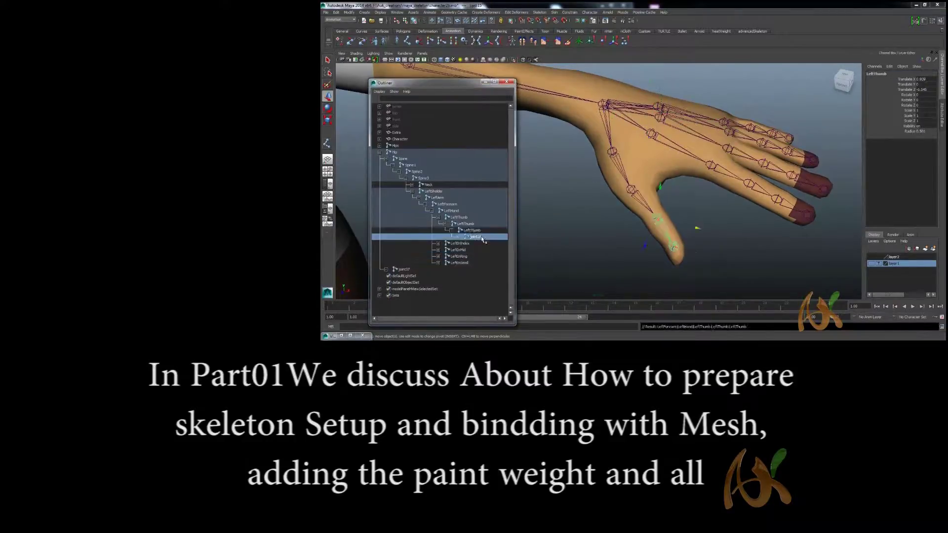
double_click(476, 237)
text(LeftThumb3)
Step: Expand the left finger chains and rename the first child joint of the middle finger as LeftMid1
click(438, 243)
click(438, 249)
double_click(464, 256)
text(LeftMid1)
click(438, 257)
double_click(466, 256)
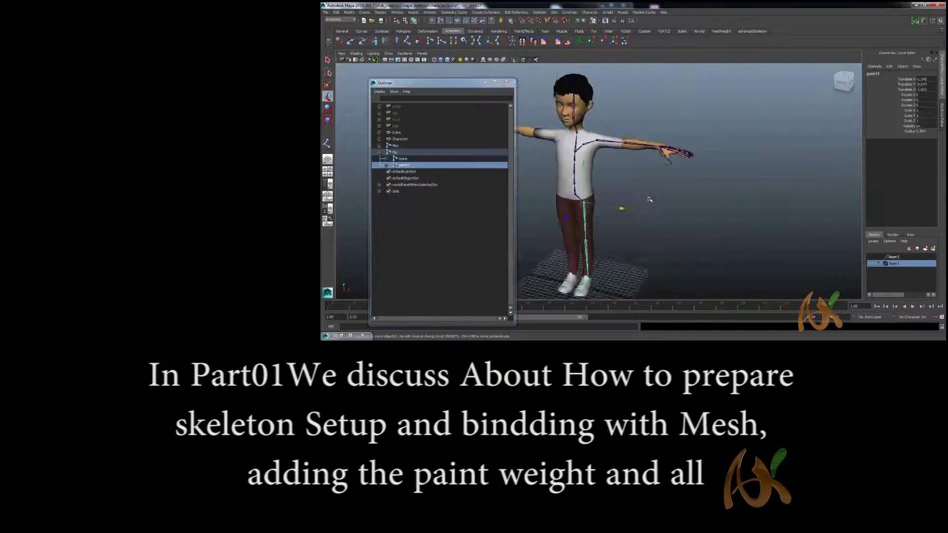
Step: Rename the left thigh joint as LeftUpLeg
click(873, 73)
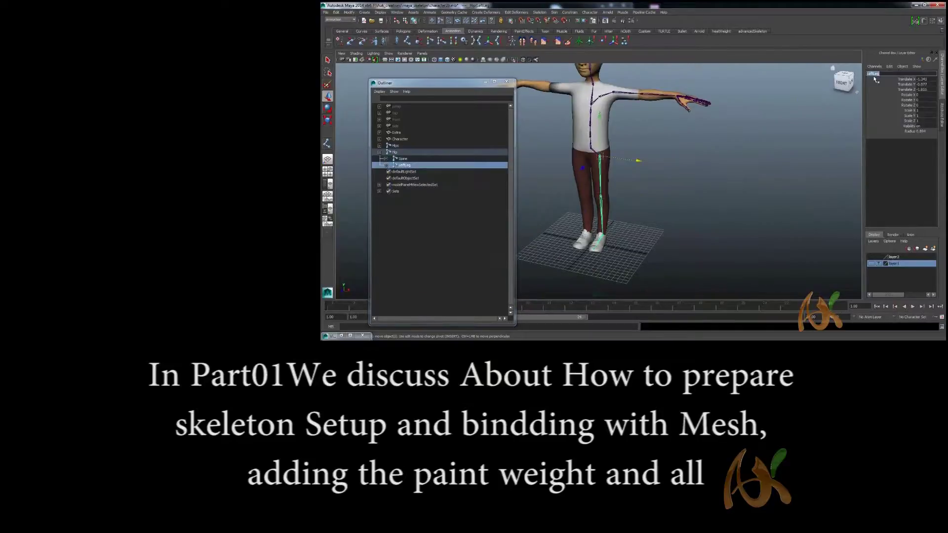
text(LeftUpLeg)
key(Return)
Step: Mirror the left shoulder joint chain across YZ with Behavior, replacing Left with Right in the joint names
click(632, 171)
click(597, 143)
text(Left)
key(Tab)
text(Right)
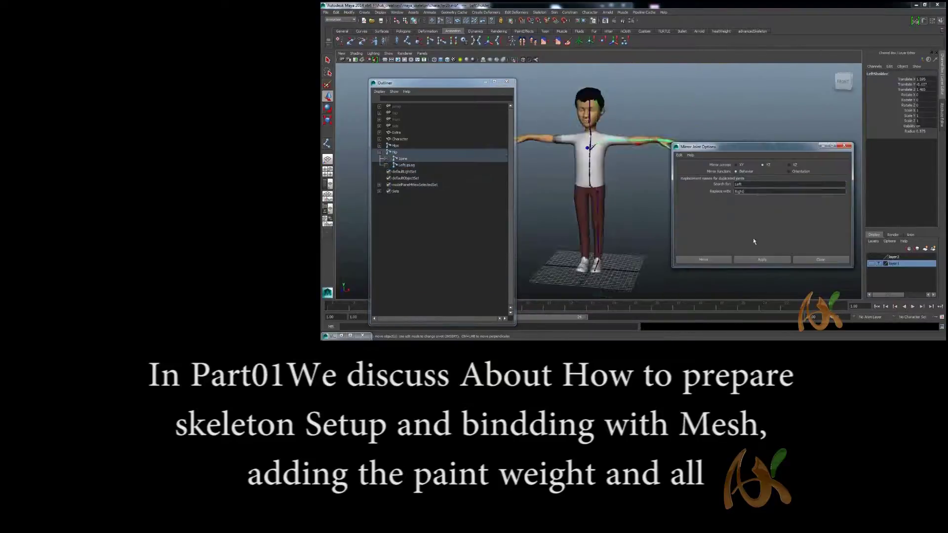
click(761, 259)
Step: Mirror the LeftUpLeg joint chain with the same settings and minimize the Outliner
click(406, 165)
click(703, 259)
click(485, 82)
click(702, 258)
Step: Rotate the LeftUpLeg joint to pose the leg and open a skin editing command
key(e)
drag(593, 129, 598, 95)
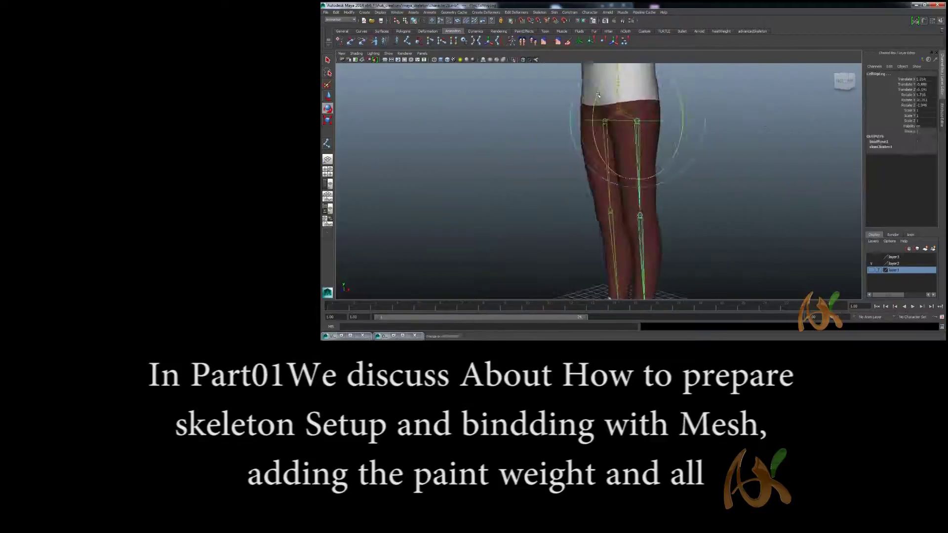
click(554, 12)
mouse_move(572, 42)
click(619, 47)
Step: Start painting skin weights on the Character mesh and work on the LeftUpLeg influence around the bent hip
key(e)
right_drag(615, 92, 595, 88)
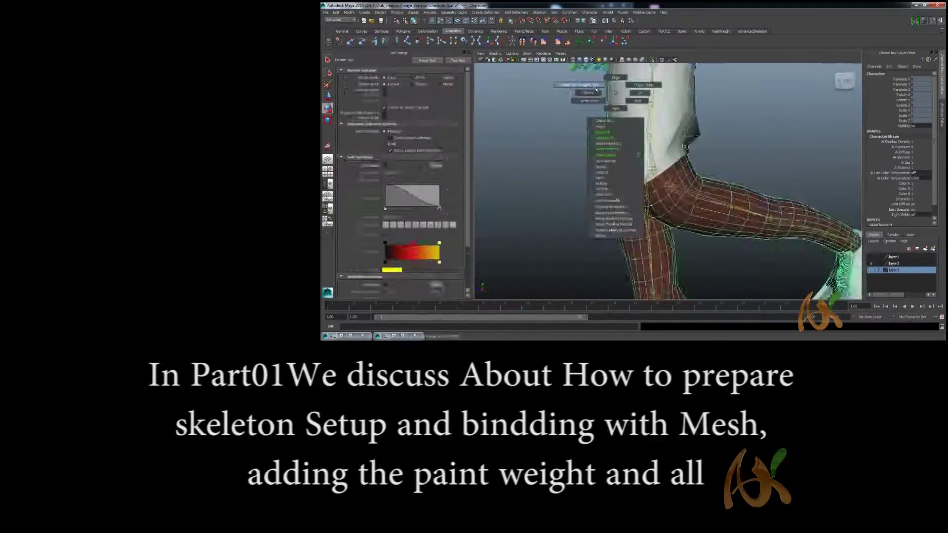
click(381, 113)
click(369, 101)
click(379, 107)
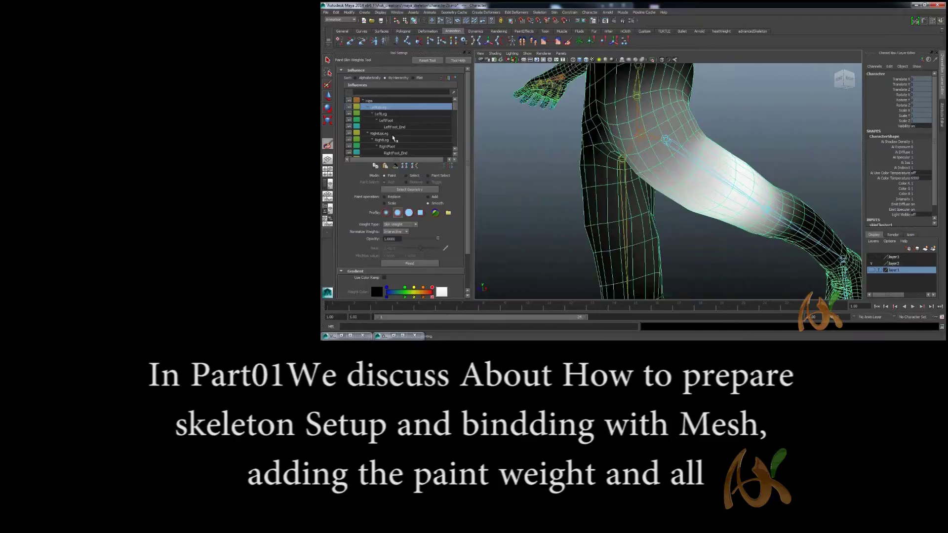
alt+drag(667, 148, 607, 127)
scroll(607, 126, up, 4)
scroll(615, 158, down, 5)
Step: Using the Replace operation, paint the skin weights of the LeftLeg and LeftFoot influences
click(381, 114)
click(384, 197)
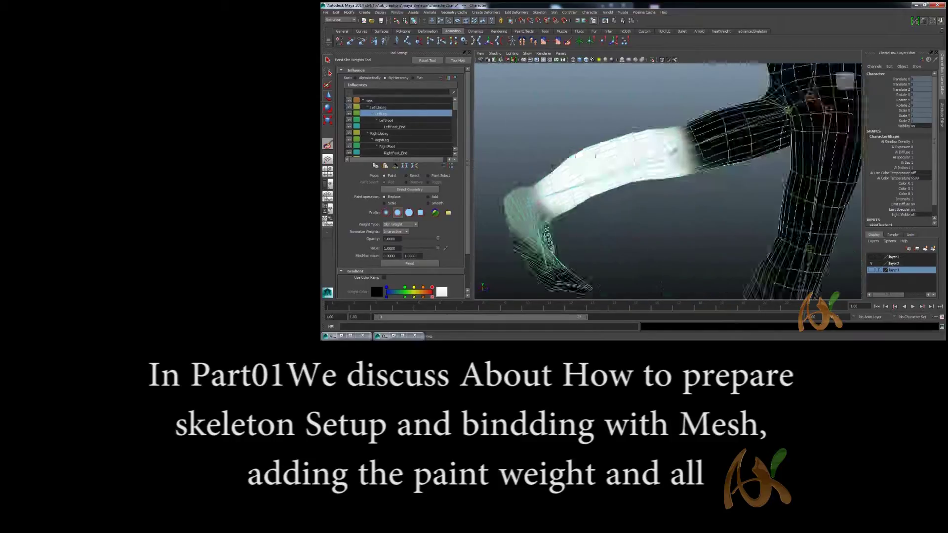
alt+drag(671, 149, 701, 153)
click(386, 119)
alt+drag(627, 207, 576, 186)
scroll(575, 186, up, 5)
scroll(641, 163, down, 5)
Step: Select the LeftUpLeg joint with the Rotate tool to check the leg's deformation
key(e)
click(748, 128)
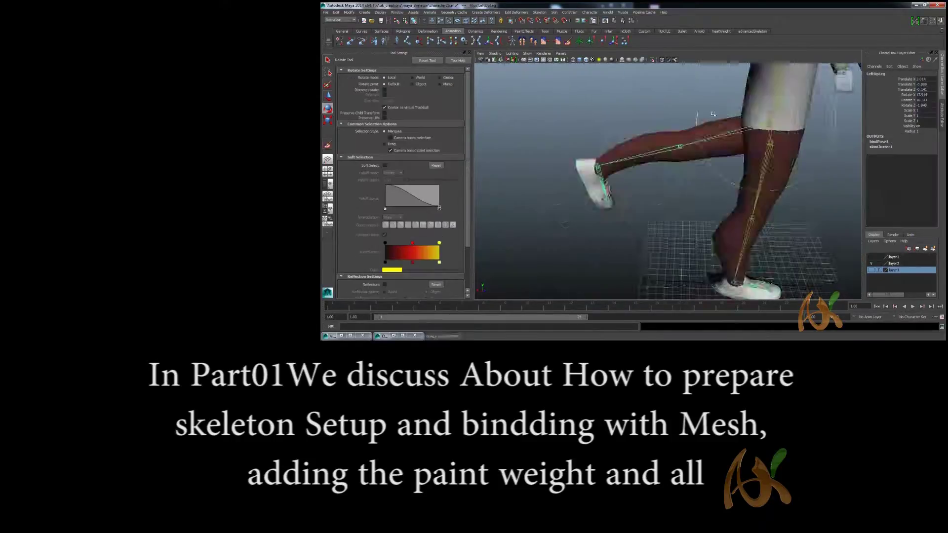
click(713, 128)
Step: Resume weight painting and work on the RightUpLeg, RightLeg and RightFoot influences
key(y)
alt+drag(691, 163, 620, 199)
click(379, 133)
mouse_move(671, 163)
alt+mouse_down()
mouse_move(631, 153)
mouse_move(641, 188)
alt+mouse_up()
click(382, 140)
alt+drag(746, 207, 617, 208)
click(387, 147)
scroll(691, 172, down, 5)
Step: Select the left thigh and knee joints and rotate them to test the repainted leg
key(w)
click(658, 148)
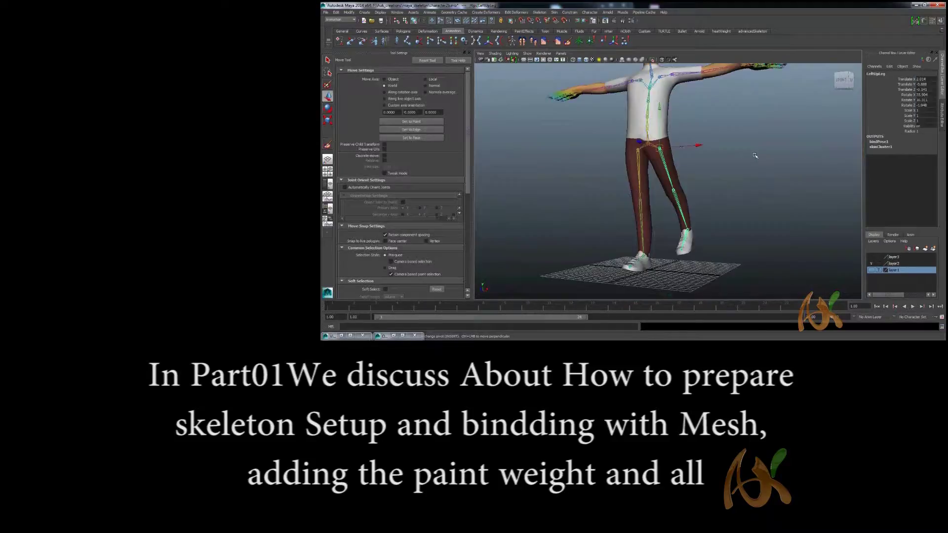
click(673, 190)
key(e)
scroll(690, 172, down, 3)
click(626, 148)
Step: Continue painting skin weights through the other influences in the joint hierarchy, setting the paint operation to Smooth
key(y)
click(389, 140)
mouse_move(642, 168)
alt+mouse_down()
mouse_move(732, 184)
mouse_move(642, 178)
alt+mouse_up()
click(398, 146)
click(399, 152)
scroll(401, 128, down, 5)
click(405, 140)
scroll(666, 173, down, 4)
click(400, 114)
click(428, 203)
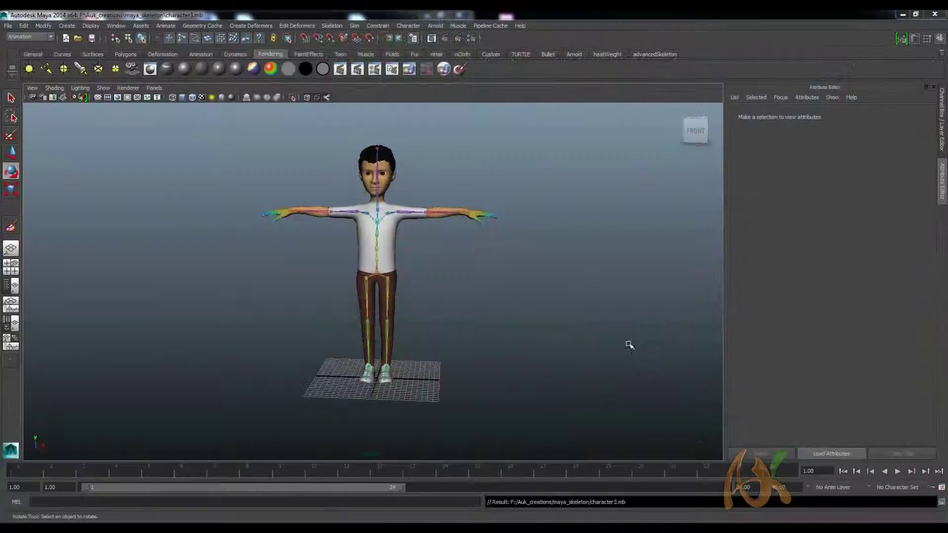
Step: Try rotating the Hips joint to test the whole skeleton, undo the rotation and deselect it
scroll(482, 264, up, 4)
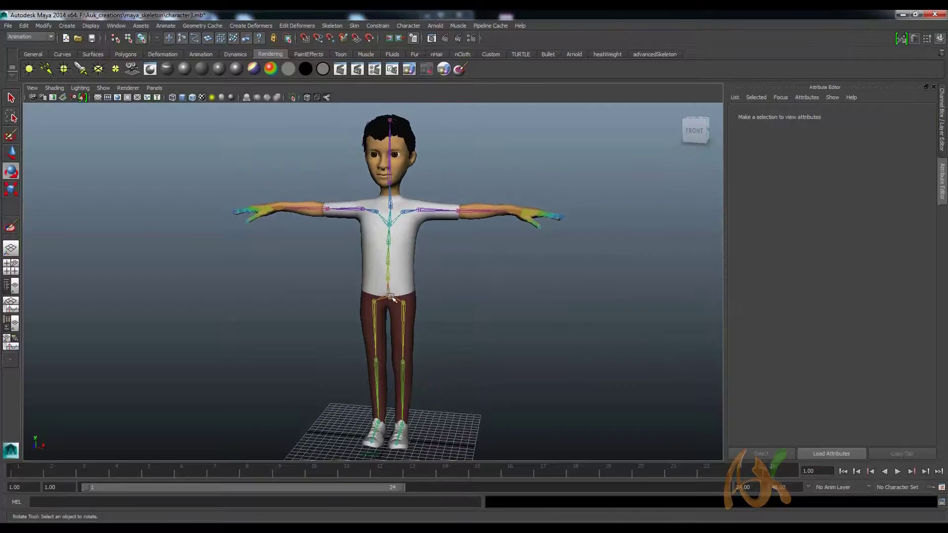
click(391, 296)
drag(419, 283, 439, 291)
key(ctrl+z)
click(533, 271)
Step: Try rotating the LeftArm joint to swing the left arm down, and undo the rotation
click(431, 205)
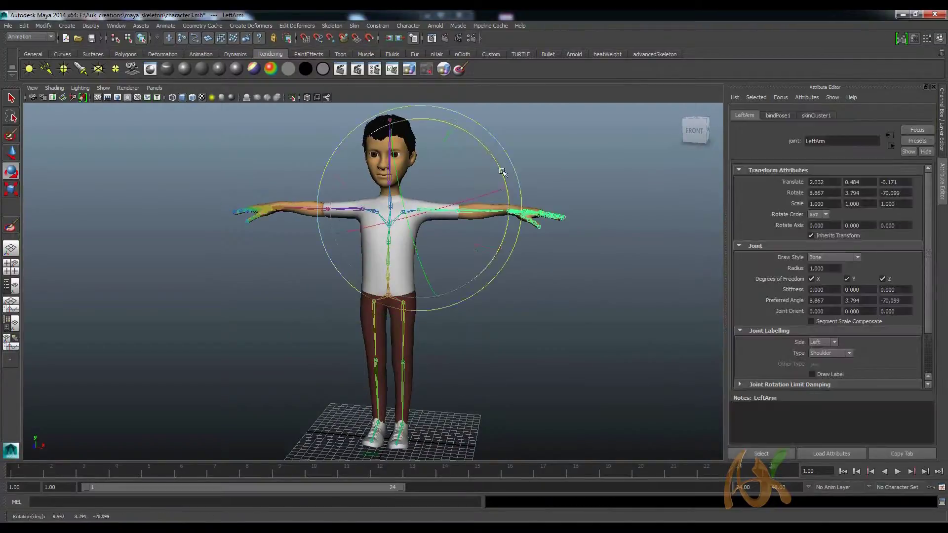
drag(501, 168, 507, 256)
key(ctrl+z)
key(ctrl+z)
key(ctrl+z)
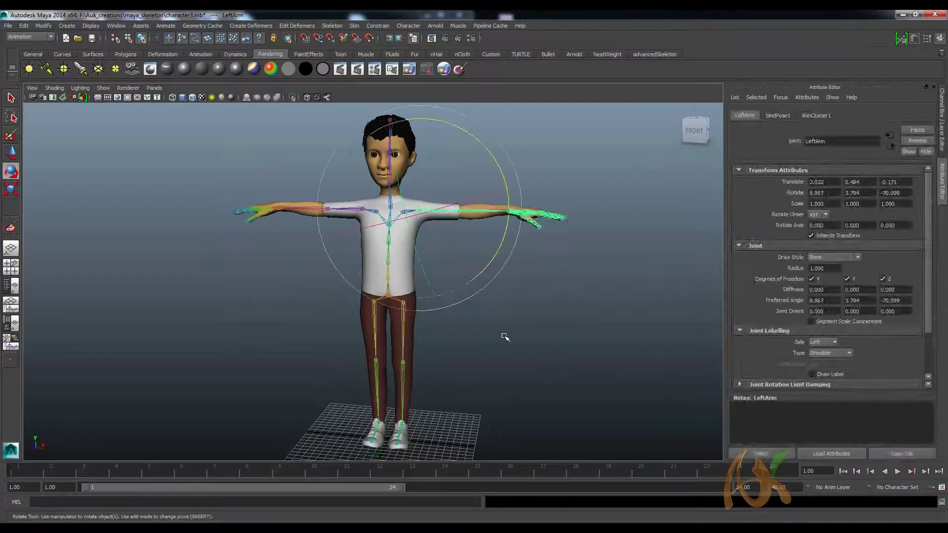
Step: Try rotating the joint at the character's head, undo the rotation and deselect it
click(390, 173)
drag(414, 153, 427, 129)
key(ctrl+z)
click(503, 279)
scroll(397, 238, up, 3)
click(339, 183)
key(ctrl+z)
key(w)
click(555, 296)
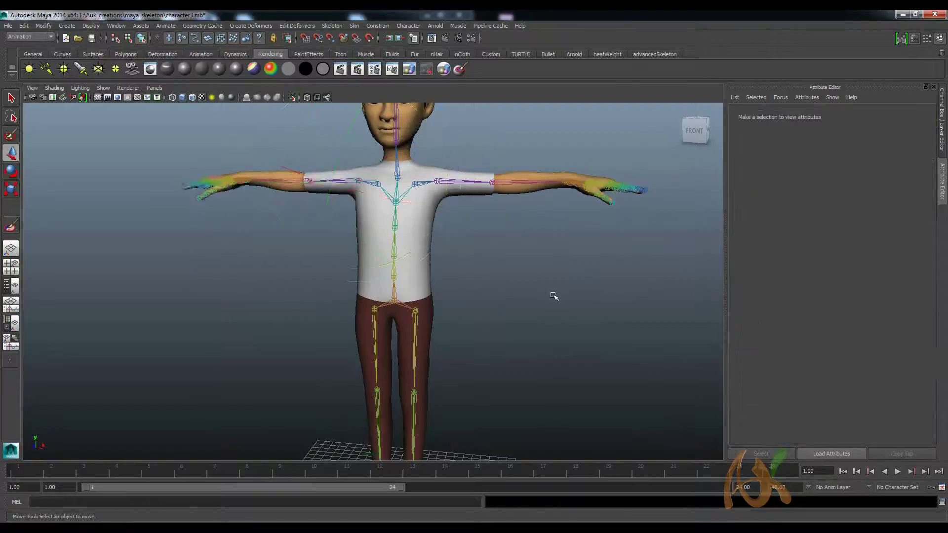
scroll(497, 296, down, 3)
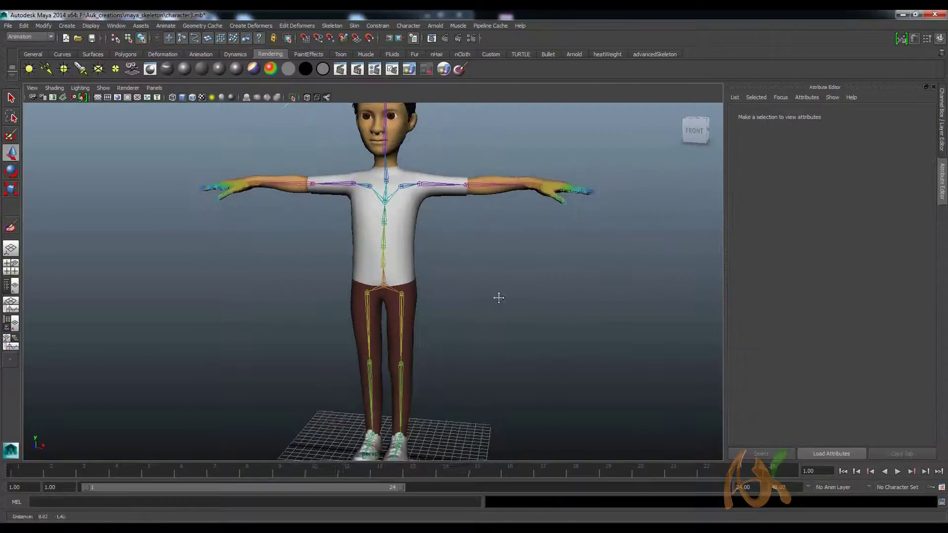
Step: Open the HumanIK character controls and show the skeleton definition of Character2
click(331, 26)
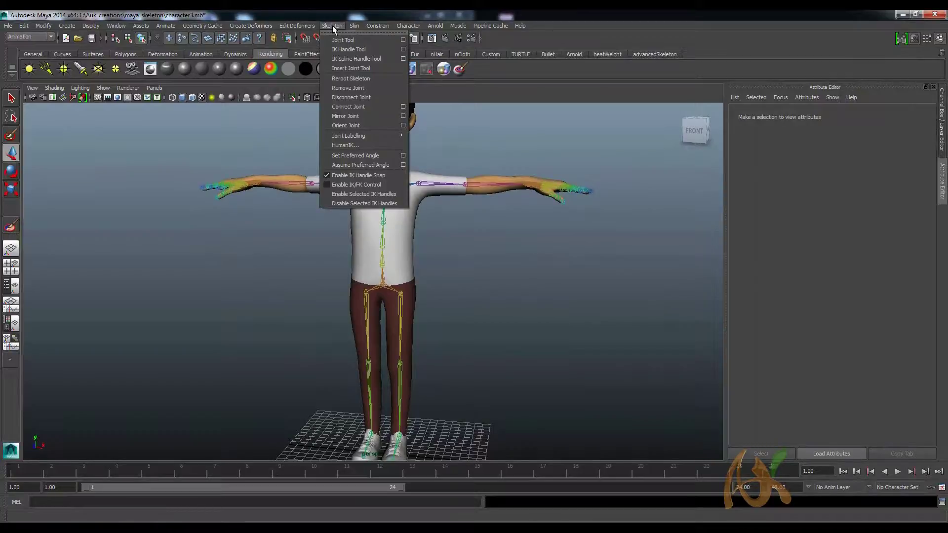
click(345, 146)
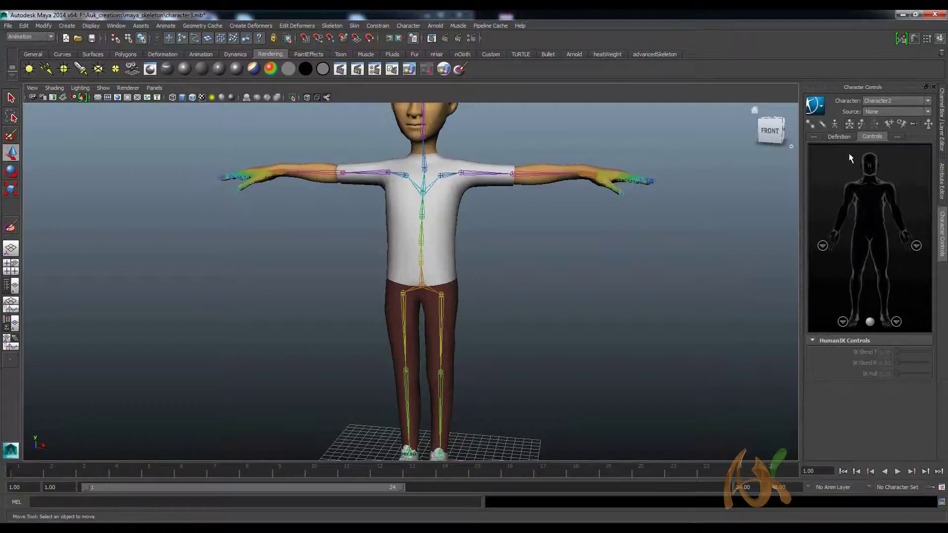
click(815, 105)
mouse_move(871, 122)
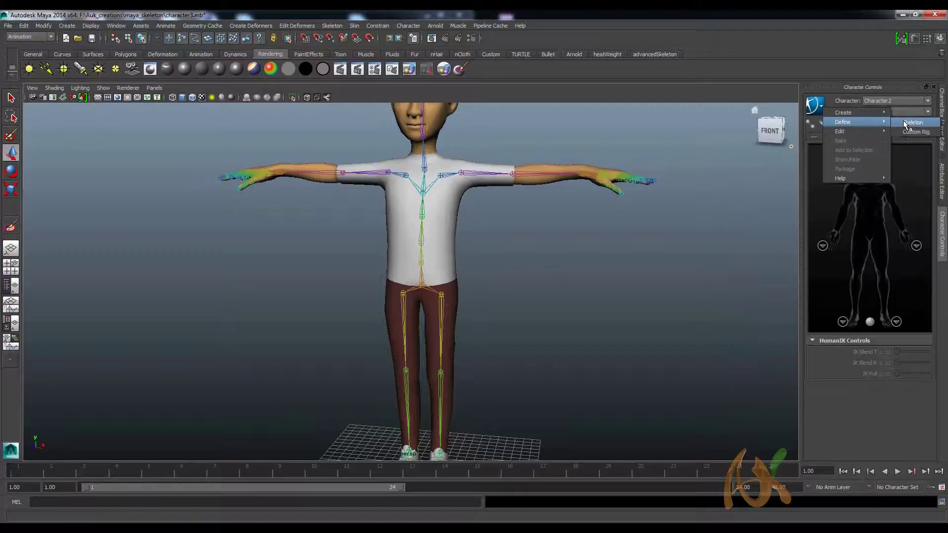
click(757, 188)
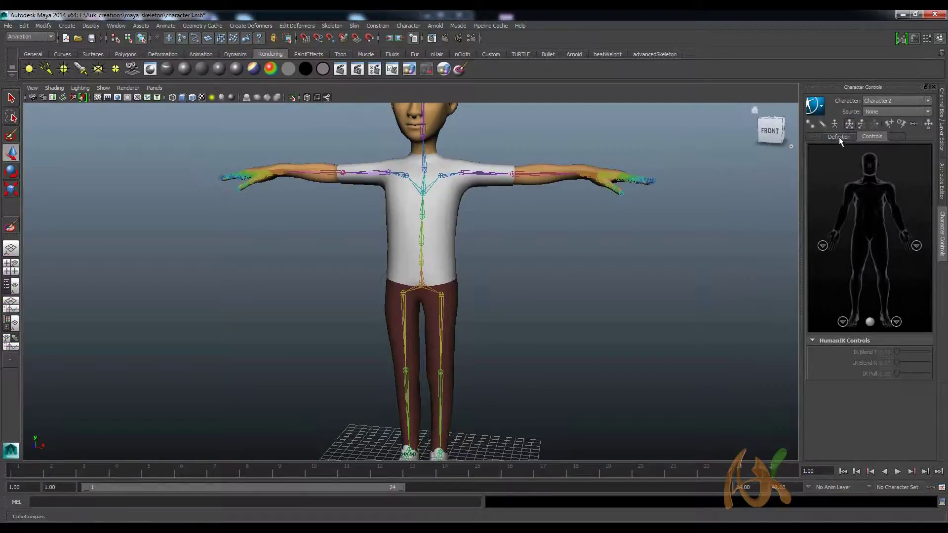
click(839, 137)
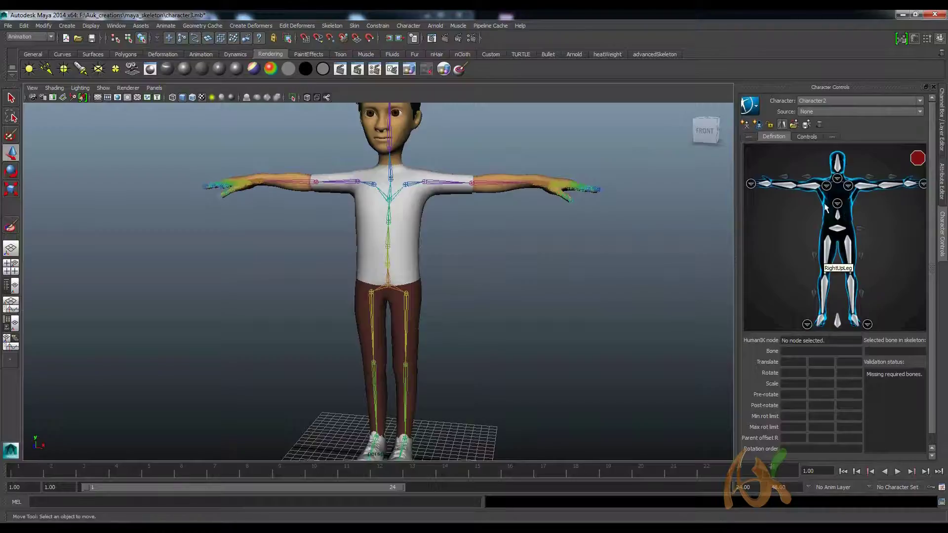
Step: Check the Hips joint hierarchy in the Outliner and close it
scroll(352, 266, down, 3)
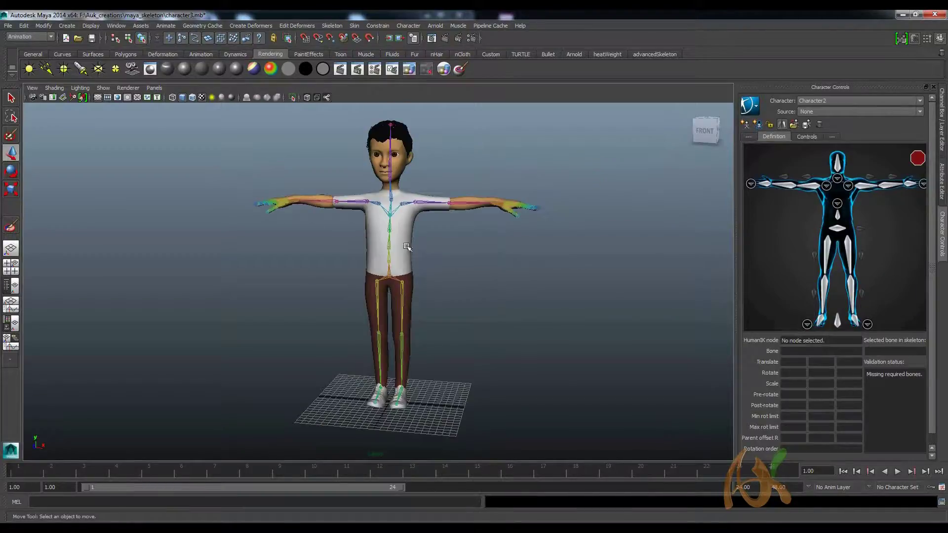
scroll(406, 247, up, 2)
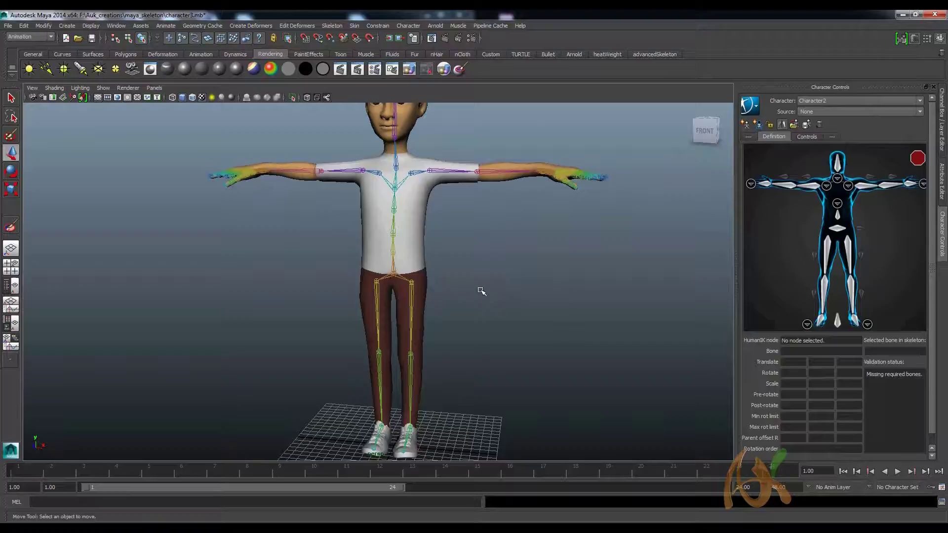
click(115, 25)
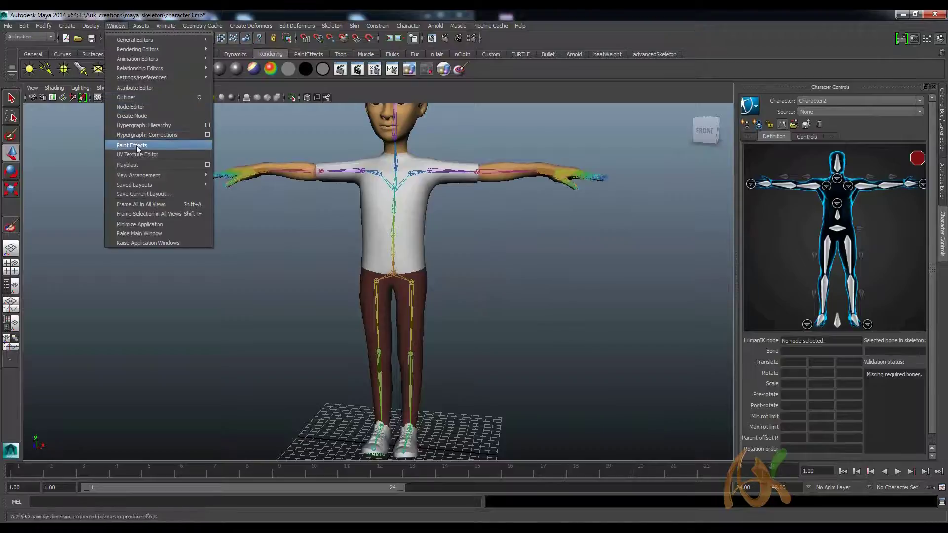
click(128, 97)
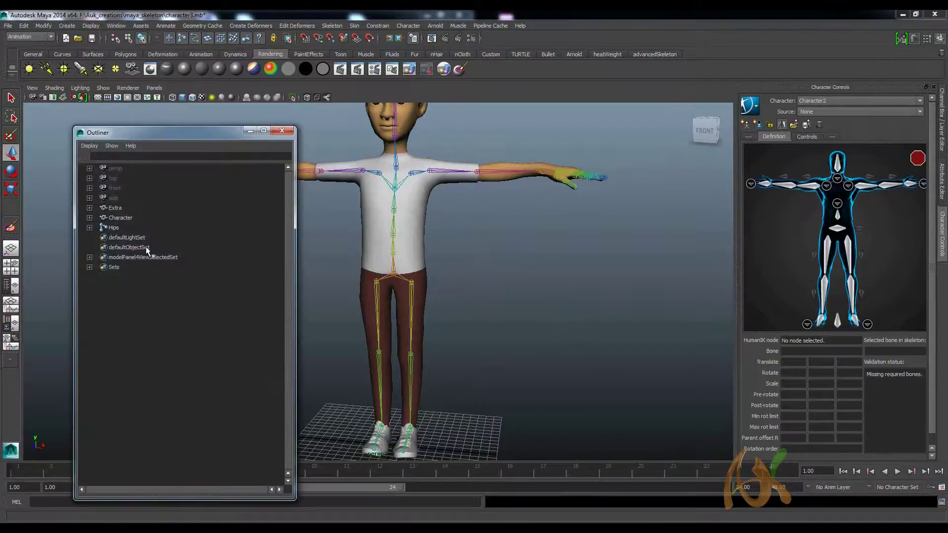
click(88, 227)
click(281, 131)
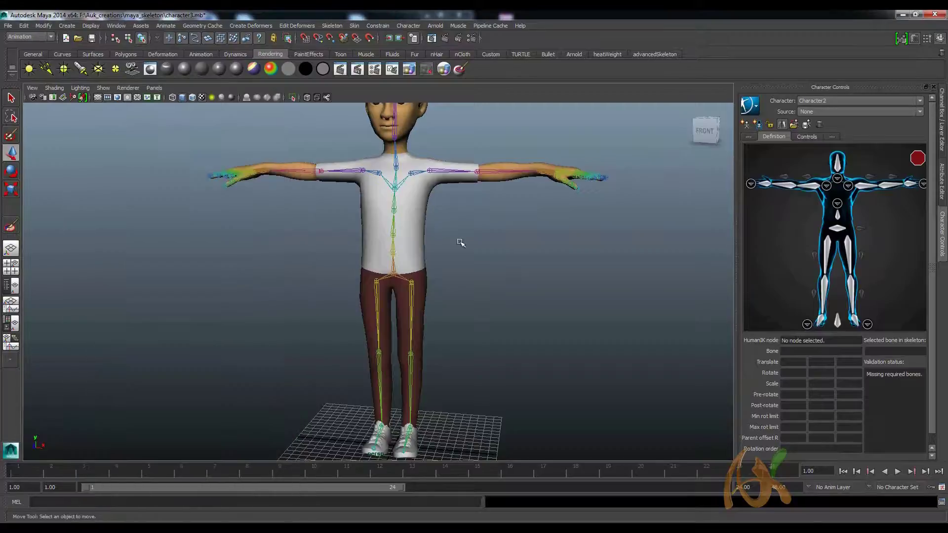
Step: Assign the skeleton's Hips joint to the Hips node of the Character2 definition
scroll(434, 275, up, 5)
click(415, 270)
scroll(474, 273, down, 2)
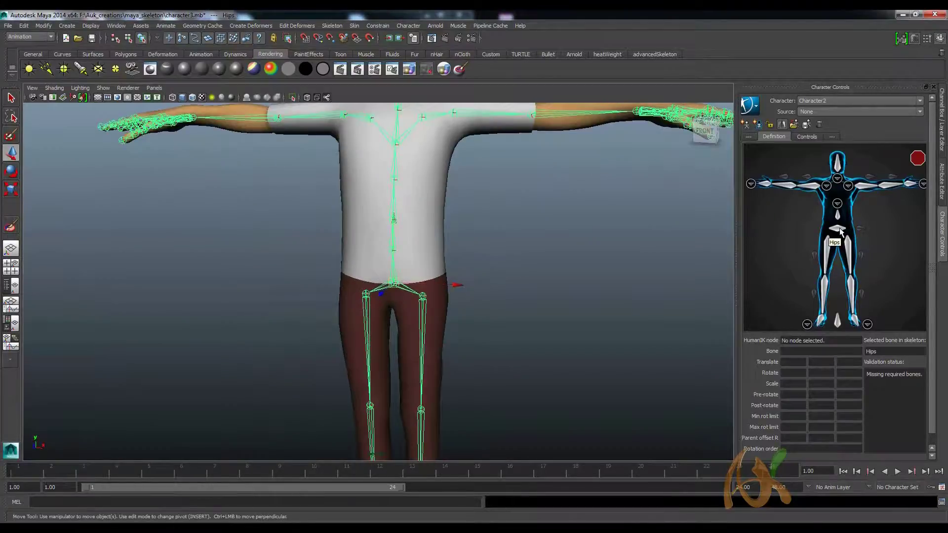
right_click(839, 230)
click(869, 234)
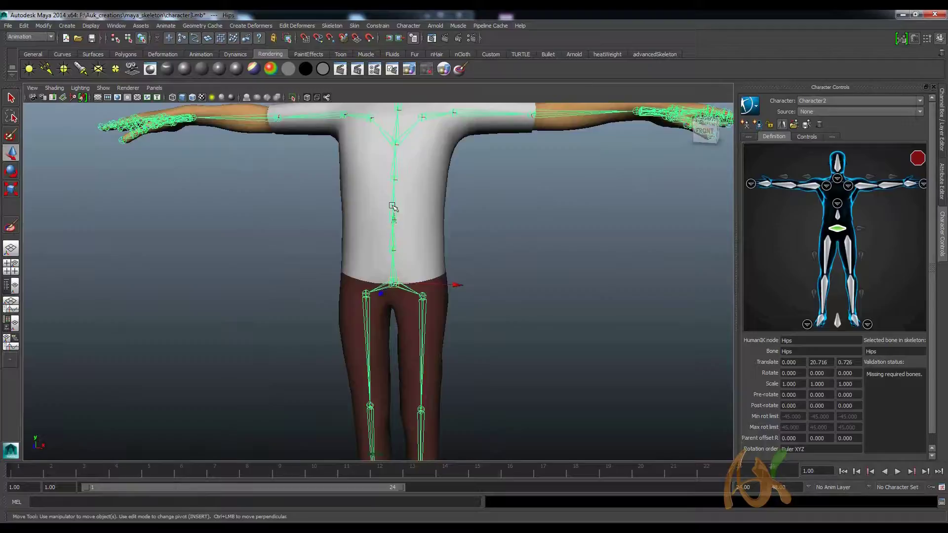
Step: Assign the Spine joint just above the hips to the Spine node of the definition
scroll(393, 251, down, 3)
click(469, 220)
scroll(397, 253, up, 3)
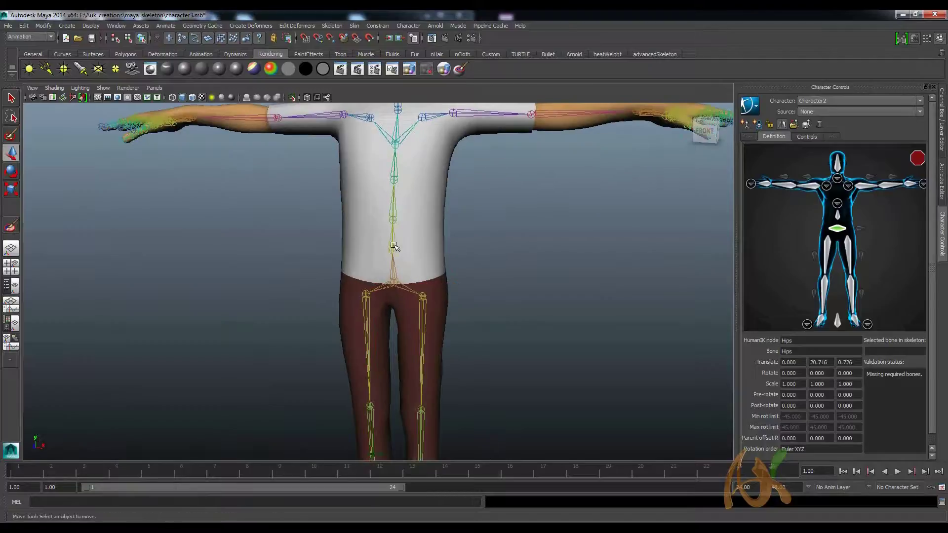
click(395, 246)
right_click(842, 220)
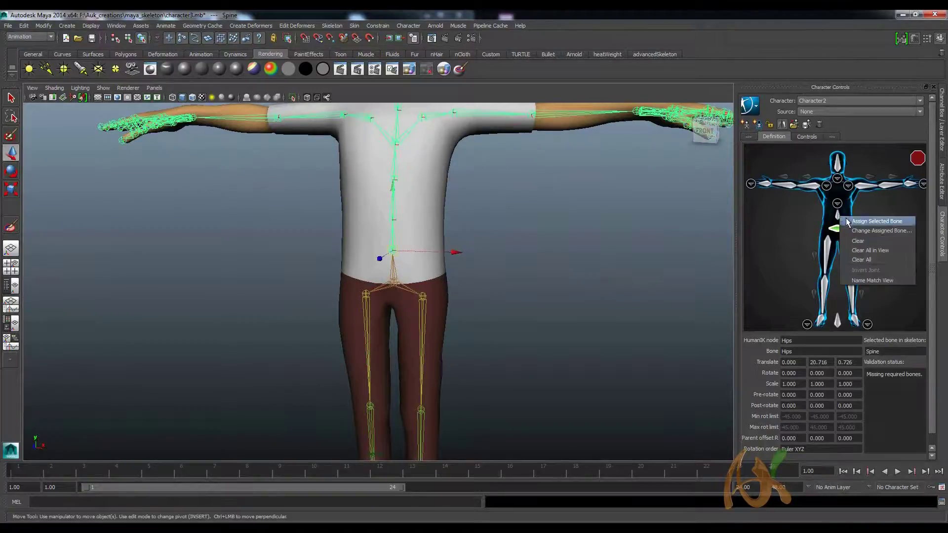
click(854, 219)
Step: Select the Spine1 joint and assign it to the Spine1 node in the detailed spine view of the definition
click(514, 282)
click(417, 274)
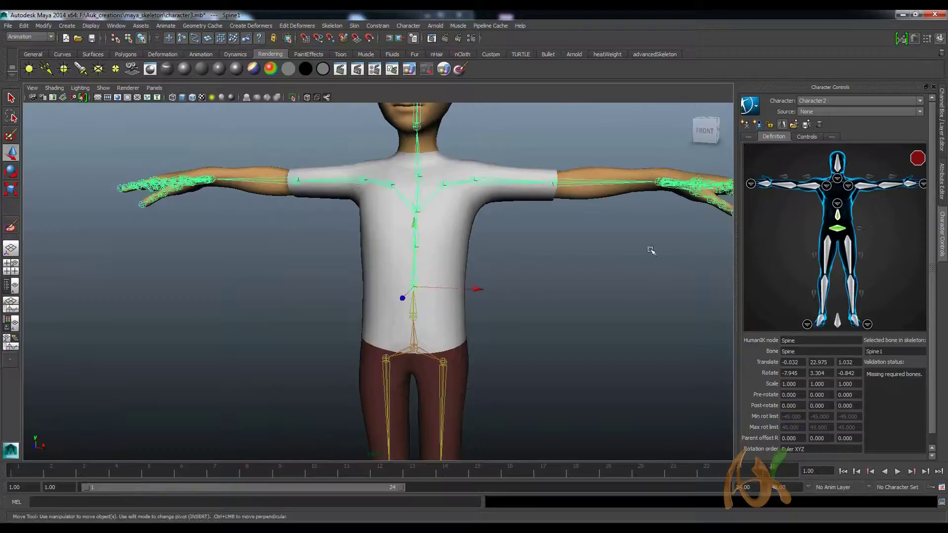
click(837, 203)
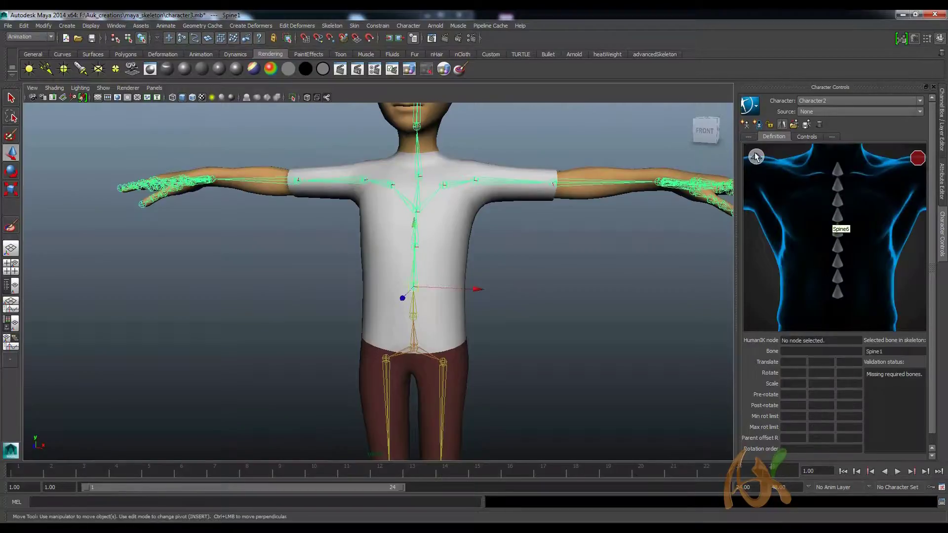
click(755, 156)
click(837, 204)
right_click(838, 294)
click(859, 298)
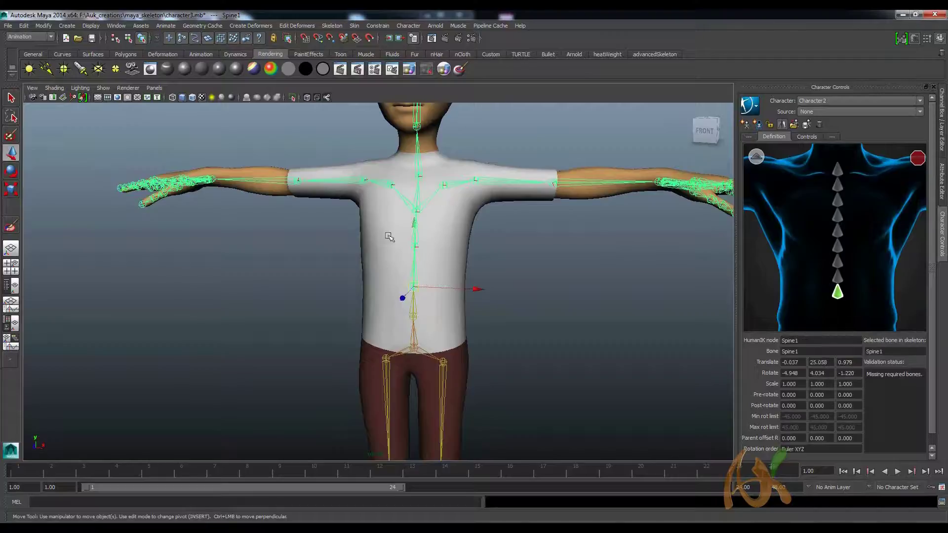
Step: Assign the Spine2 joint, the next one up the chain, to the Spine2 node
key(Down)
right_click(843, 274)
click(861, 281)
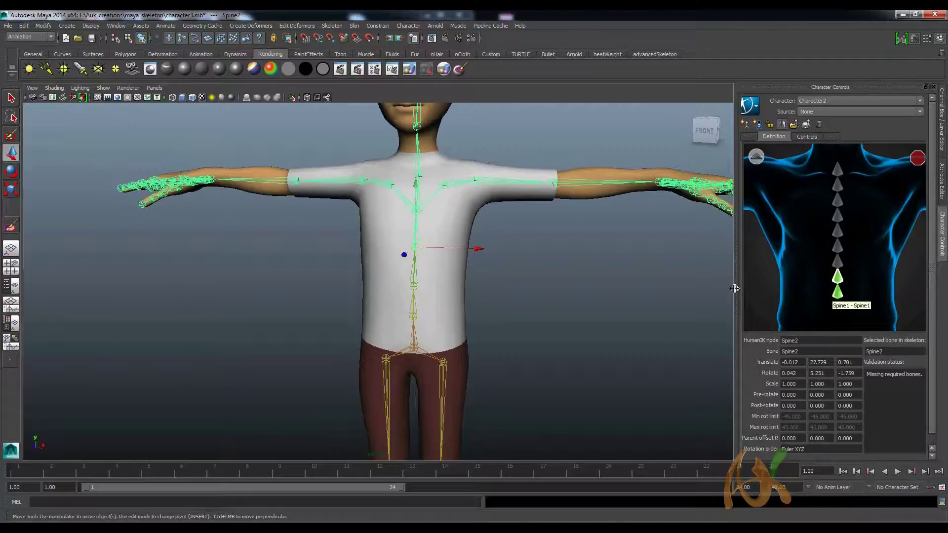
Step: Assign the Spine3 joint at the upper chest to the Spine3 node and return to the full-body view of the definition
click(423, 202)
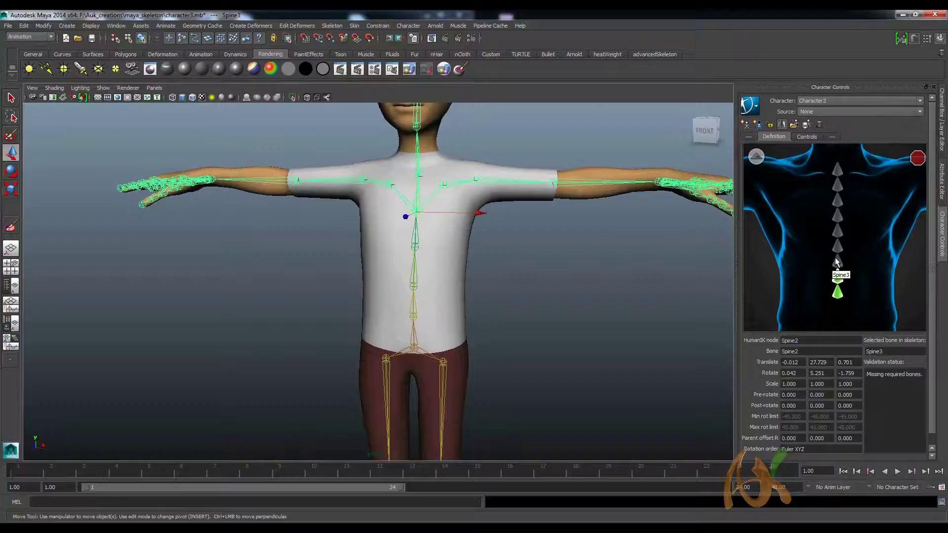
right_click(838, 264)
click(858, 271)
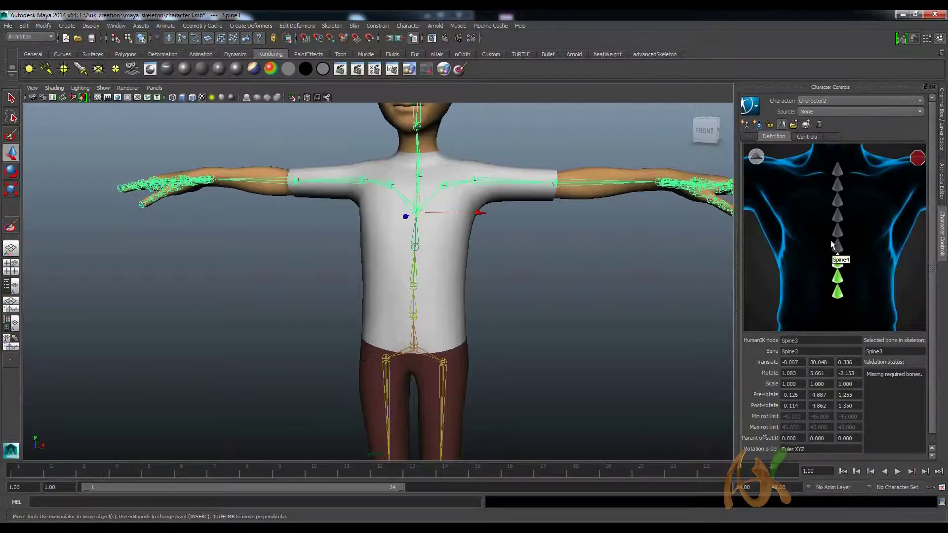
click(752, 158)
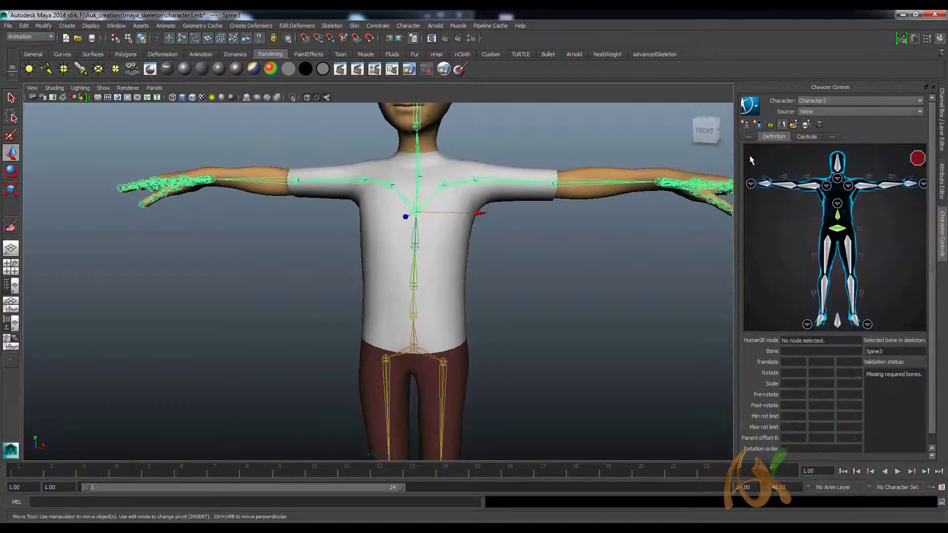
Step: Assign the Neck joint to the lowest Neck node in the detailed neck view, then return to the full-body view
click(837, 179)
click(423, 159)
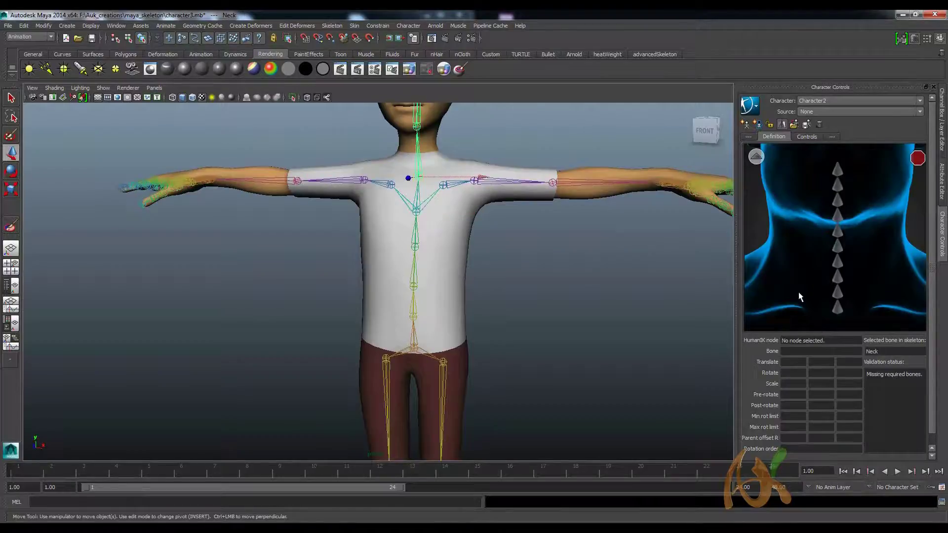
right_click(844, 312)
click(847, 312)
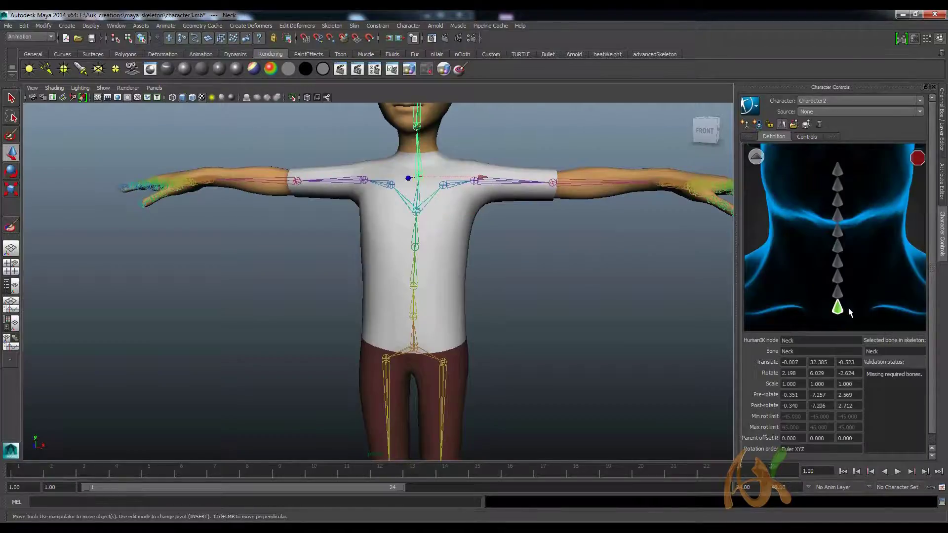
click(756, 157)
Step: Assign the Head joint to the Head node of the definition and clear the joint selection
click(417, 113)
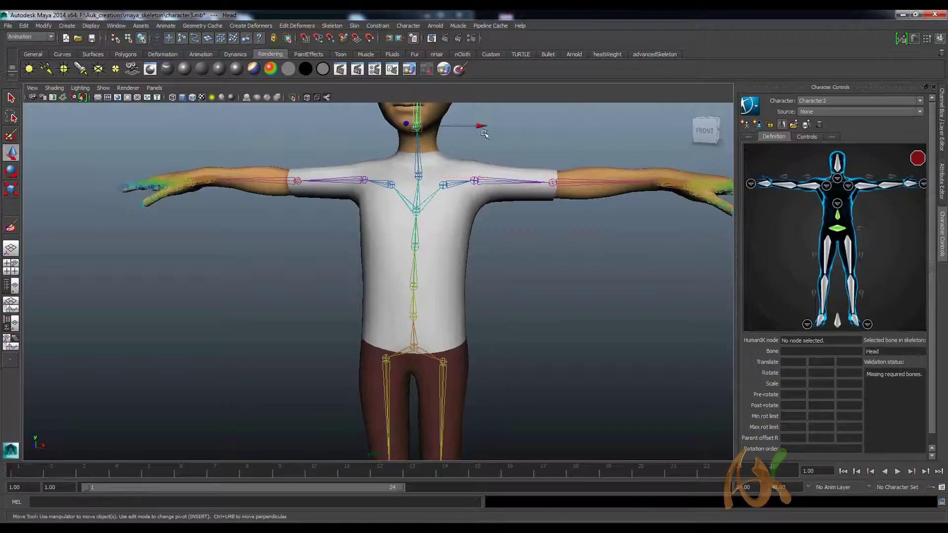
mouse_move(417, 113)
alt+middle_down()
mouse_move(423, 176)
mouse_move(425, 123)
mouse_move(430, 138)
alt+middle_up()
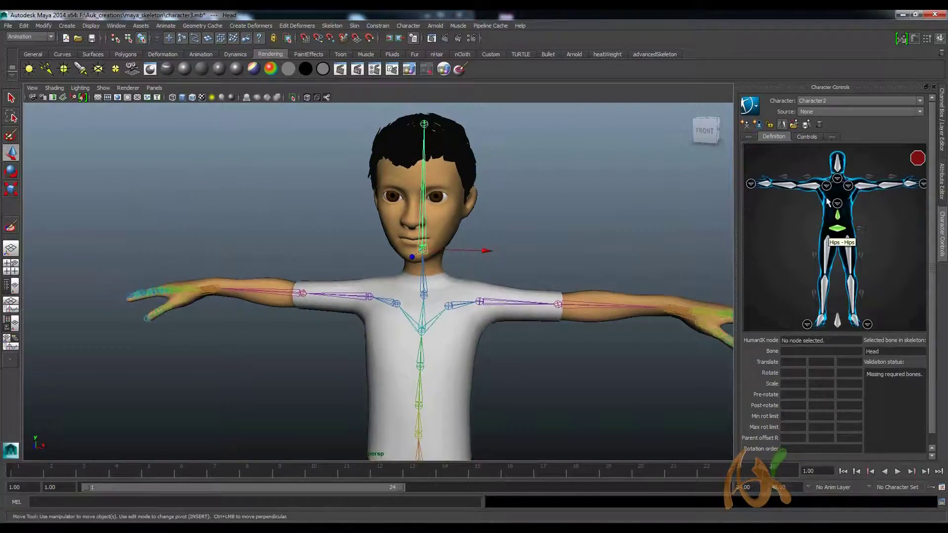
right_click(836, 166)
click(848, 173)
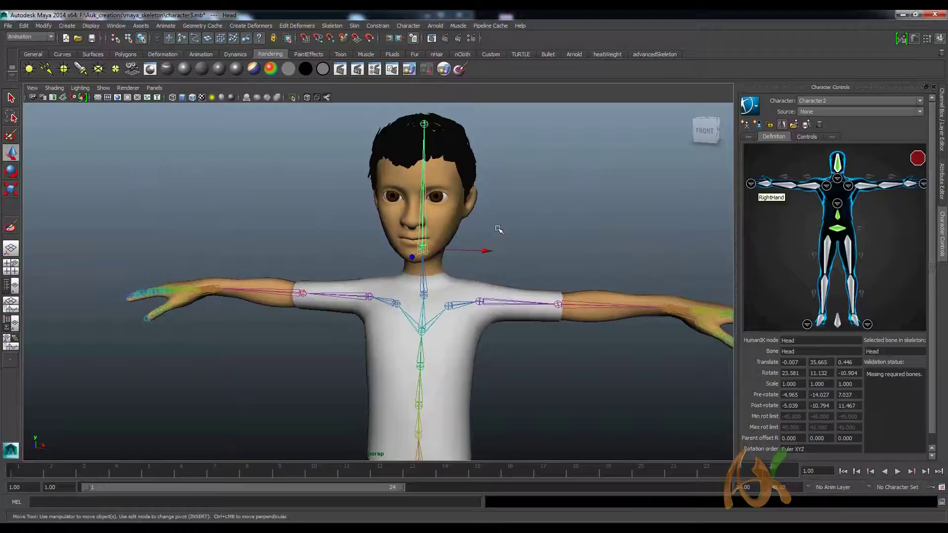
click(543, 196)
Step: Assign the LeftShoulder joint to the LeftShoulder node in the detailed shoulder view, then return to the full-body view
alt+middle_drag(514, 244, 461, 266)
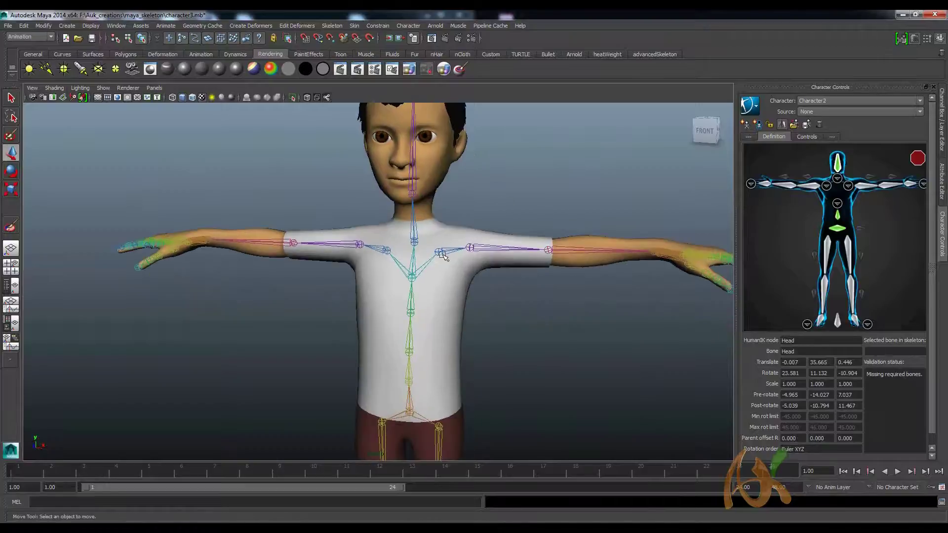
click(441, 253)
scroll(538, 286, up, 3)
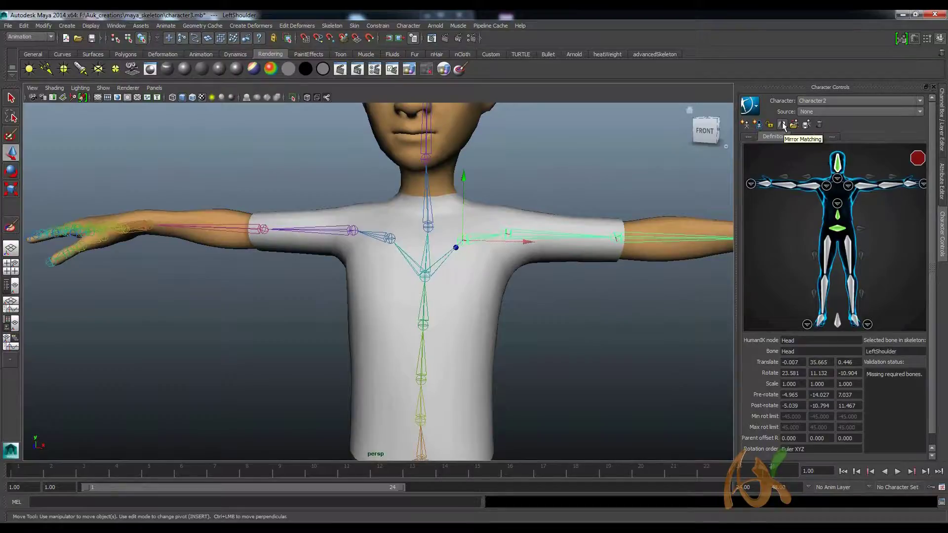
alt+middle_drag(490, 256, 458, 267)
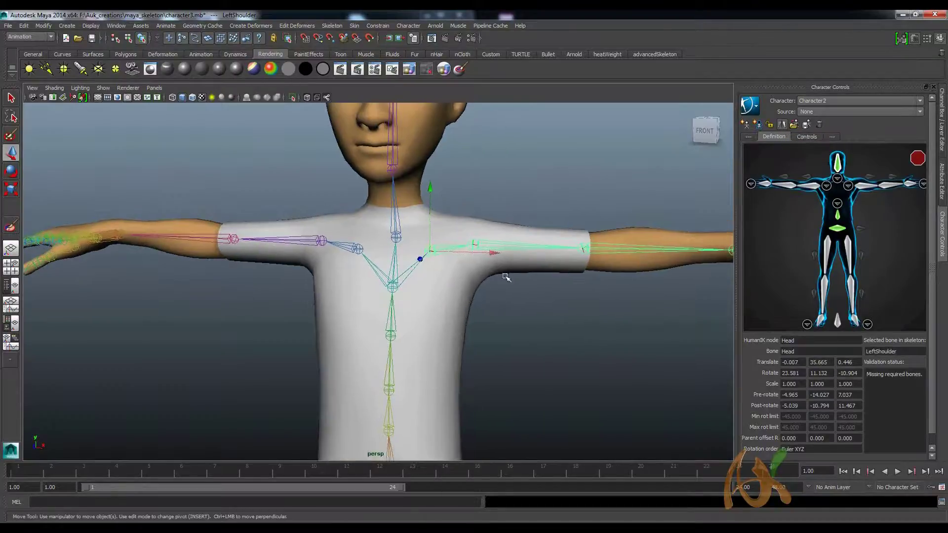
click(847, 188)
right_click(778, 225)
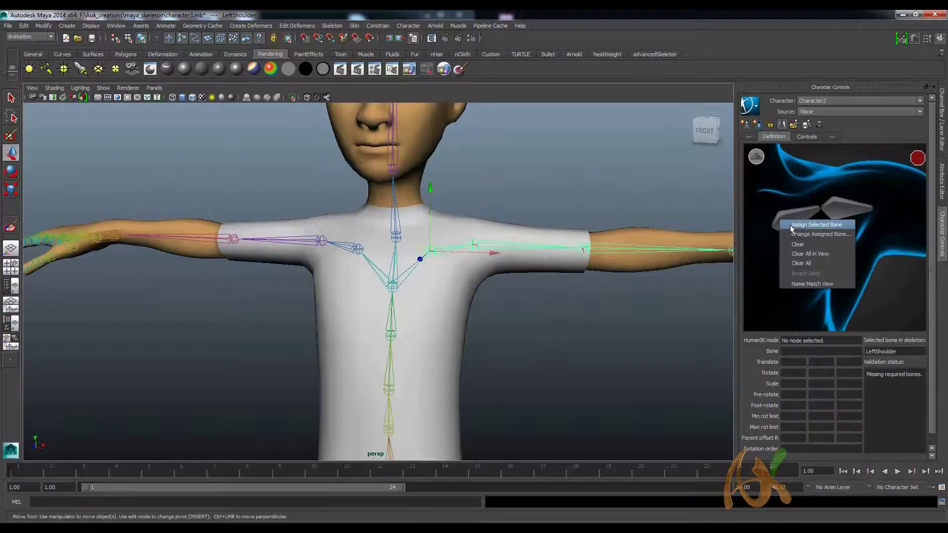
click(792, 230)
click(755, 157)
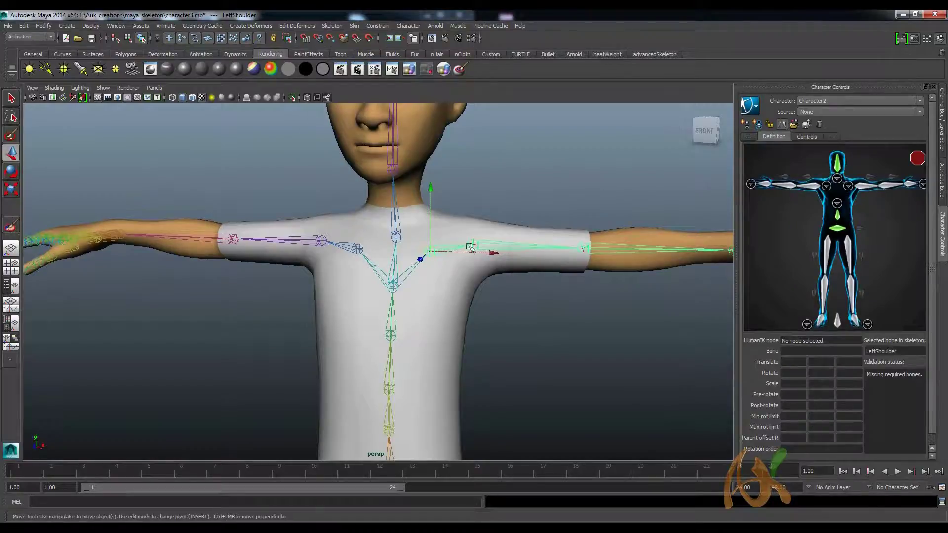
Step: Assign the LeftArm and LeftForeArm joints to the matching upper-arm and forearm nodes of the definition
click(491, 247)
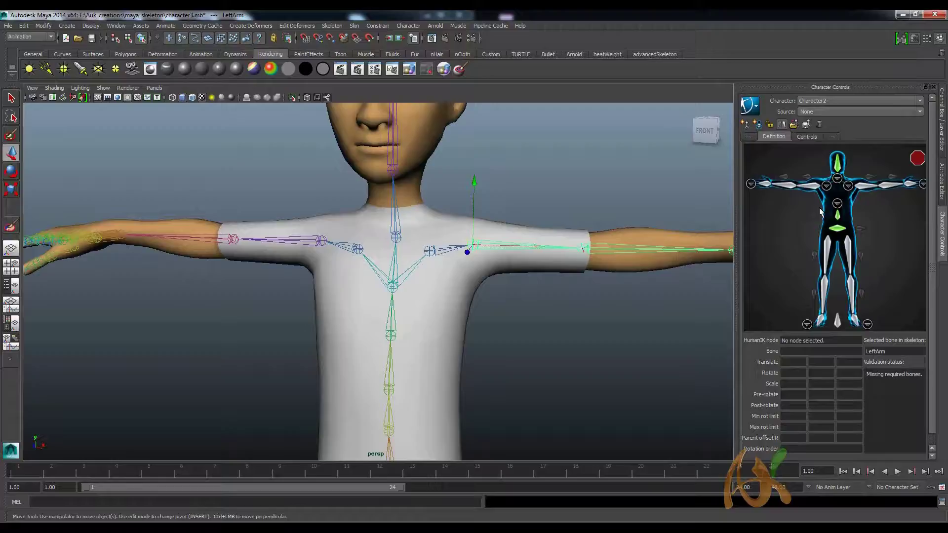
right_click(854, 186)
click(868, 192)
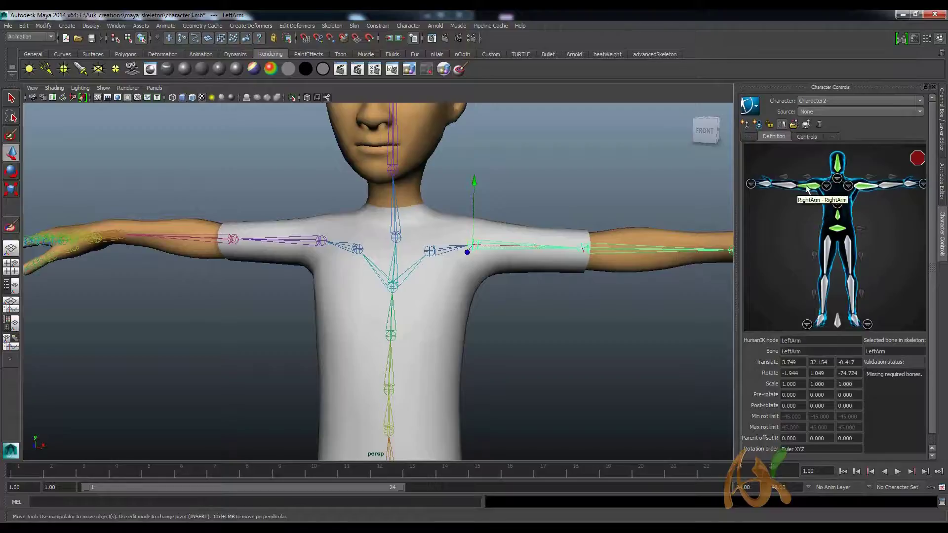
alt+middle_drag(614, 276, 469, 307)
click(434, 266)
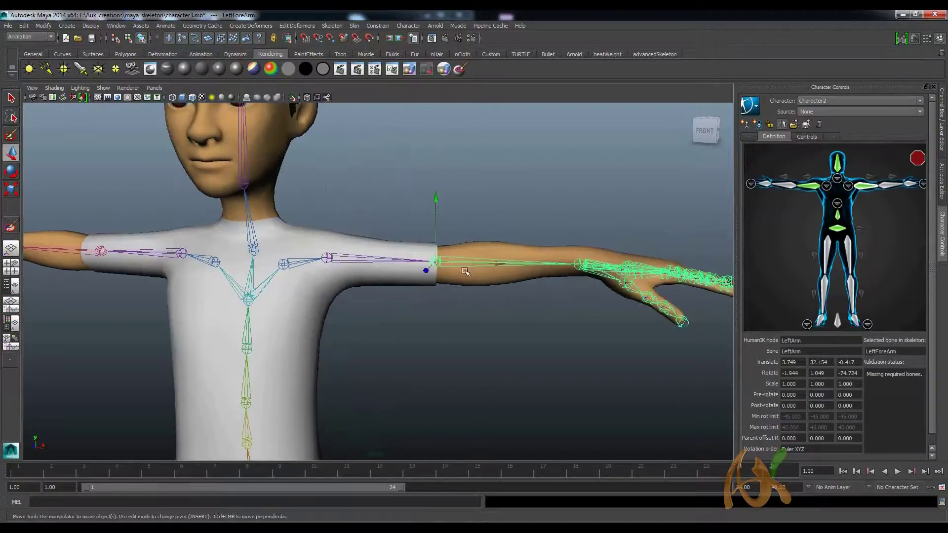
right_click(886, 191)
click(899, 198)
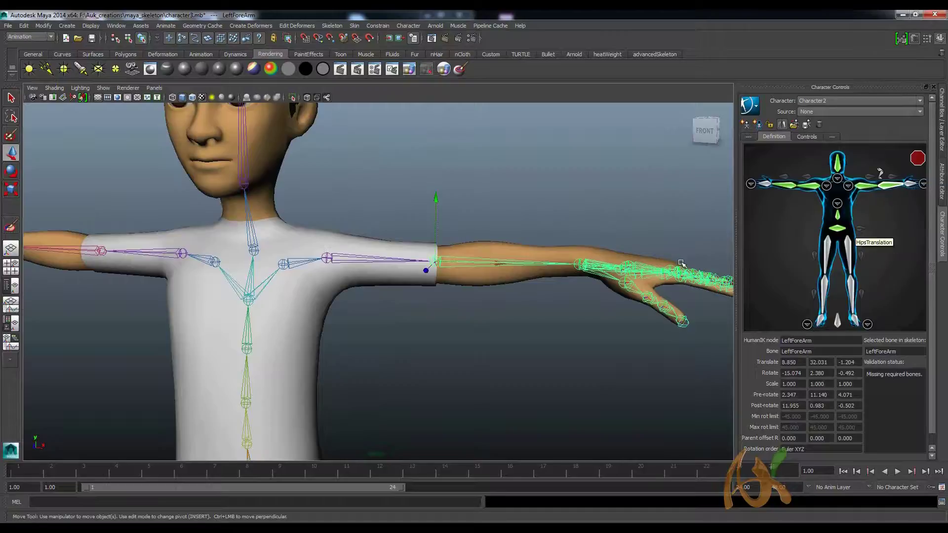
Step: Assign the LeftHand joint at the wrist to the LeftHand node and check the definition's validation status
click(582, 262)
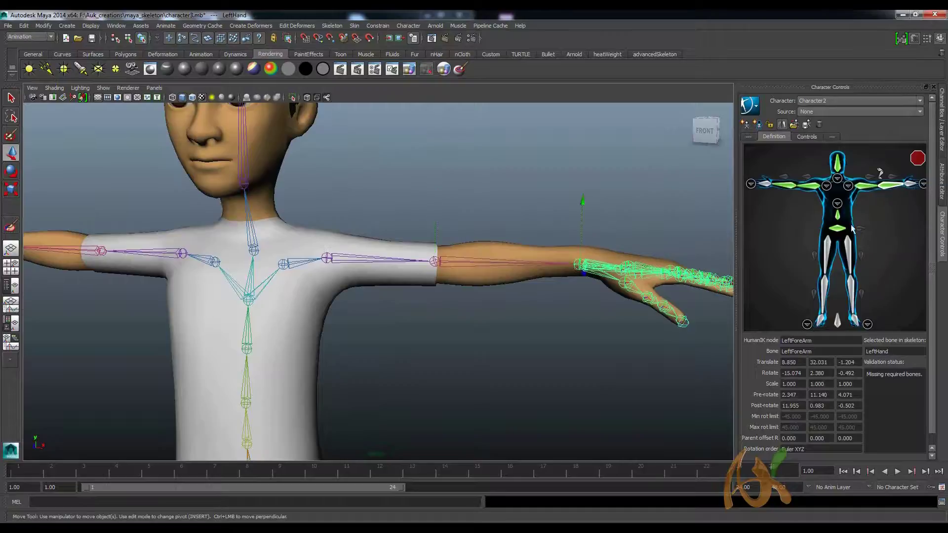
right_click(913, 186)
click(913, 194)
alt+middle_drag(568, 324, 470, 354)
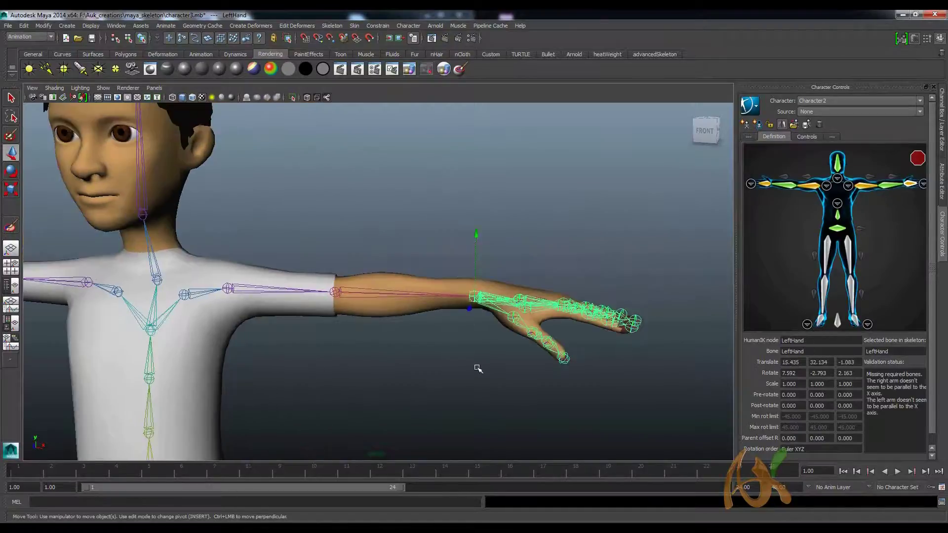
click(478, 368)
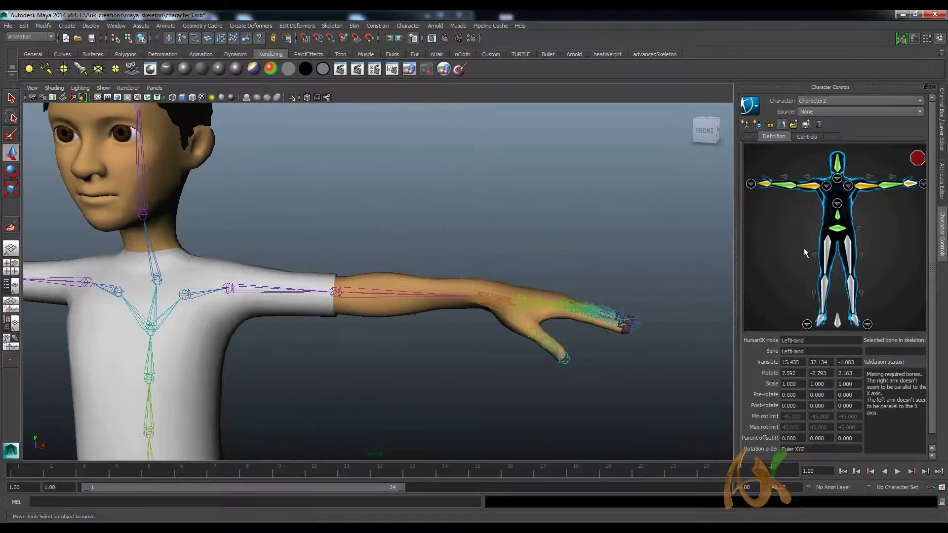
mouse_move(916, 161)
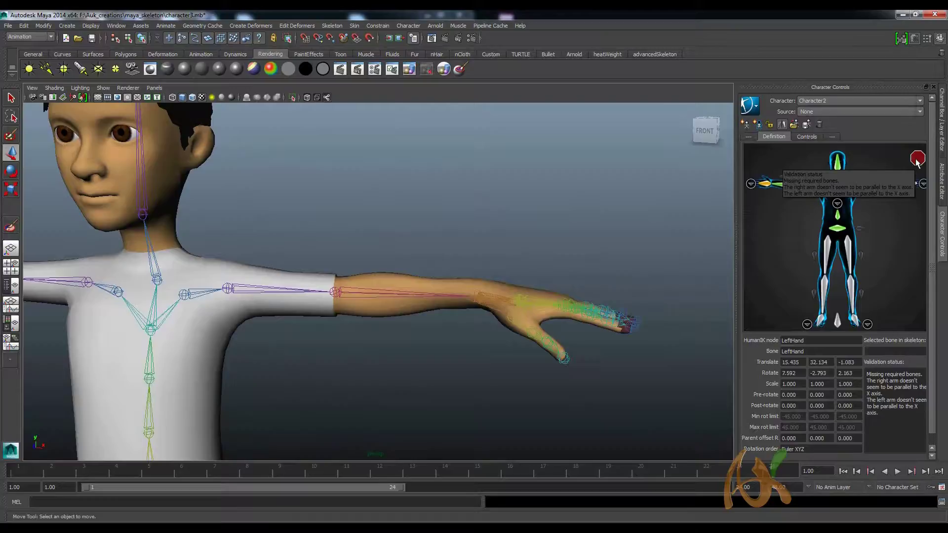
Step: Open the detailed hand view of the definition and assign the LeftHandThumb1 joint at the thumb's base to the LeftHandThumb1 node
scroll(543, 220, up, 5)
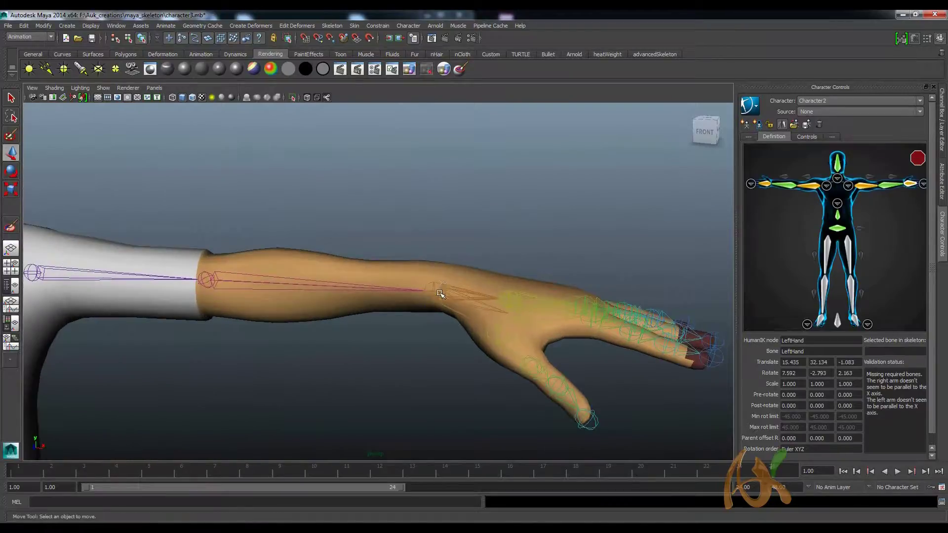
click(440, 293)
alt+drag(440, 293, 424, 237)
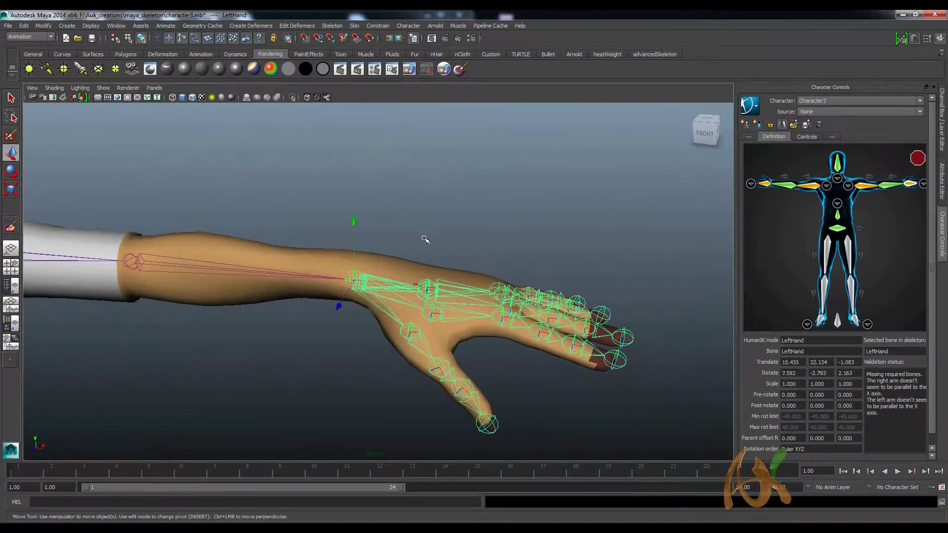
click(921, 185)
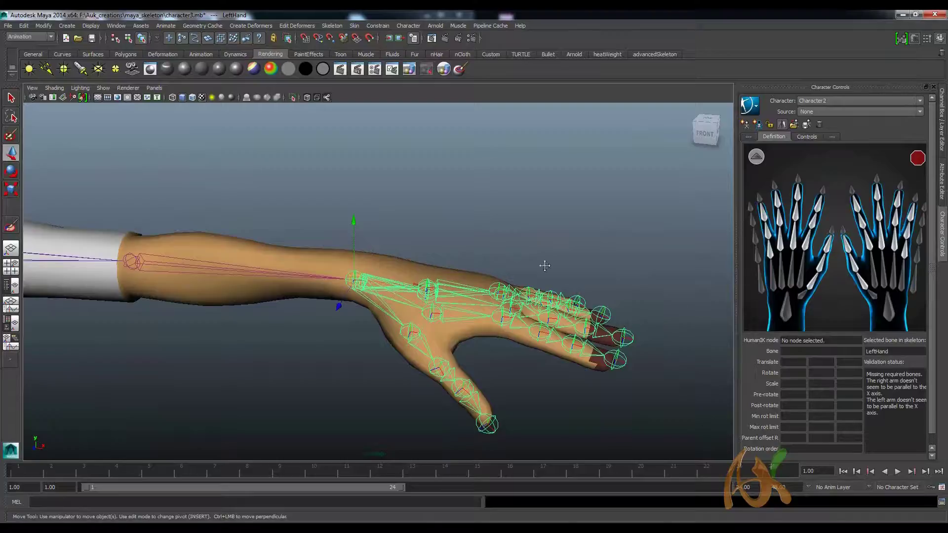
alt+middle_drag(523, 290, 495, 245)
click(388, 285)
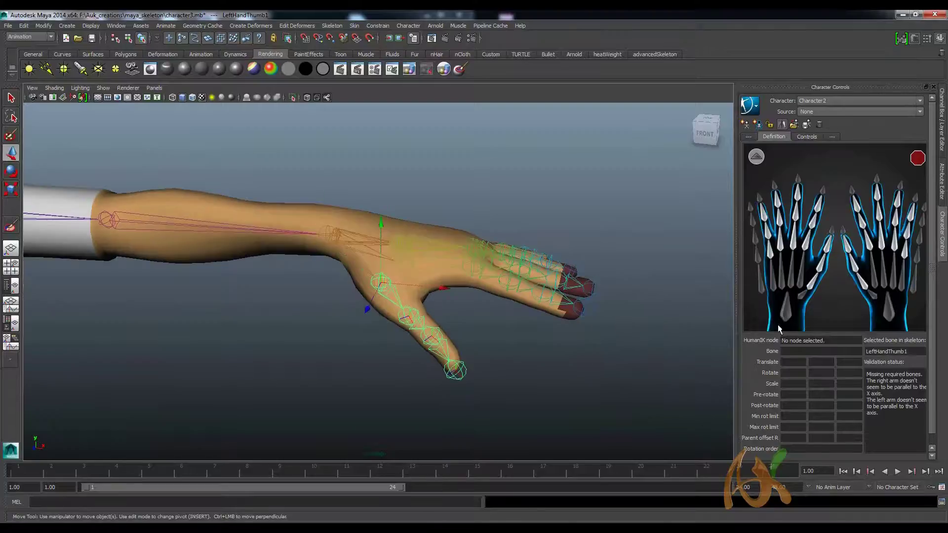
right_click(813, 290)
click(816, 293)
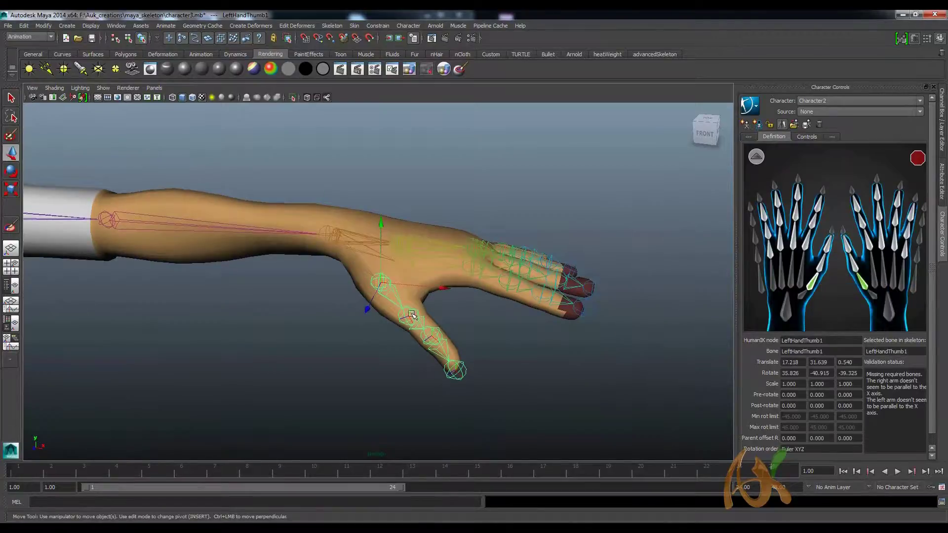
Step: Assign the LeftHandThumb2 and LeftHandThumb3 joints to the matching thumb nodes of the left hand
click(412, 314)
right_click(825, 273)
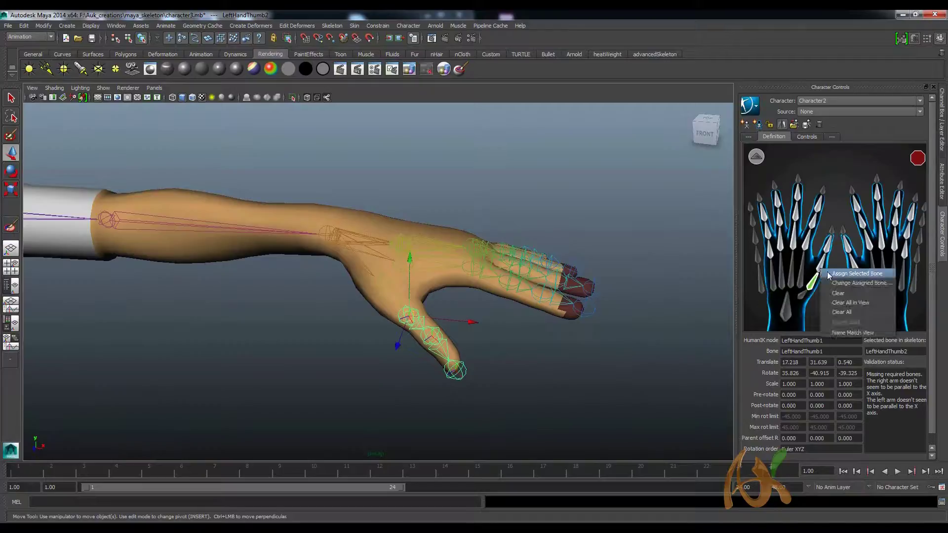
click(829, 274)
click(428, 337)
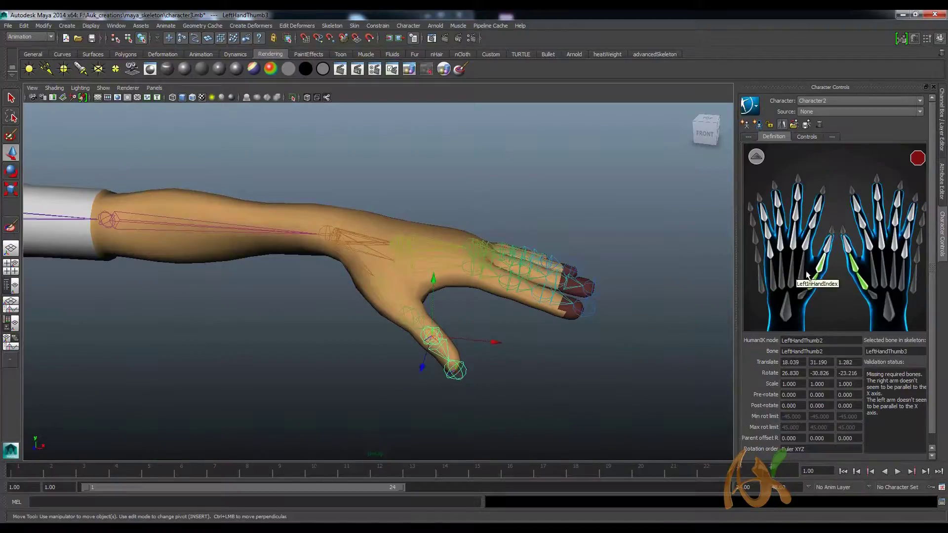
right_click(832, 254)
click(836, 255)
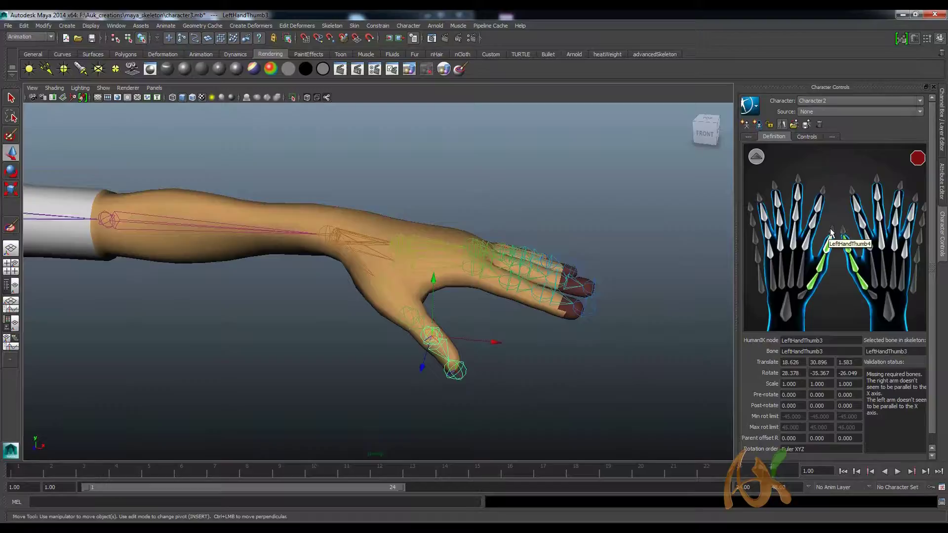
Step: Assign the LeftInHandIndex joint inside the palm to the LeftInHandIndex node
click(401, 258)
alt+drag(402, 258, 355, 308)
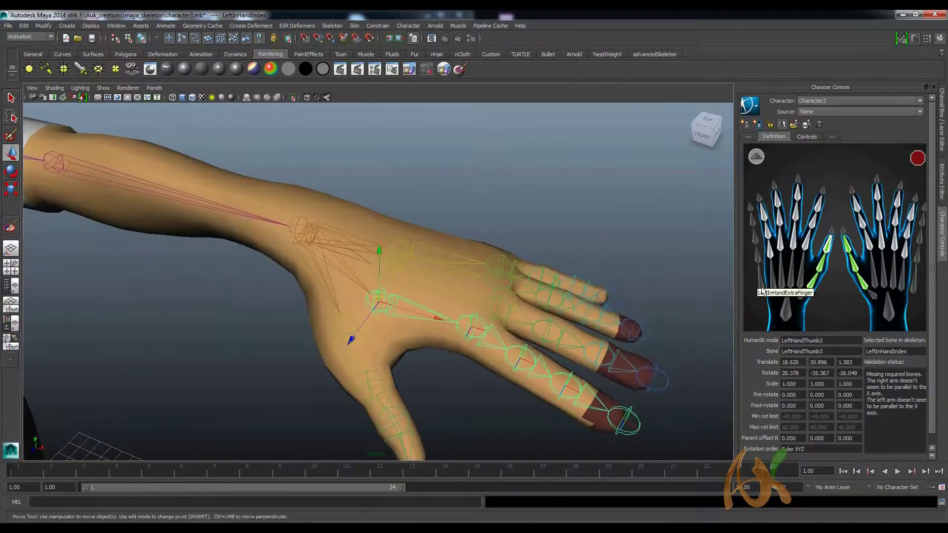
right_click(804, 277)
click(808, 280)
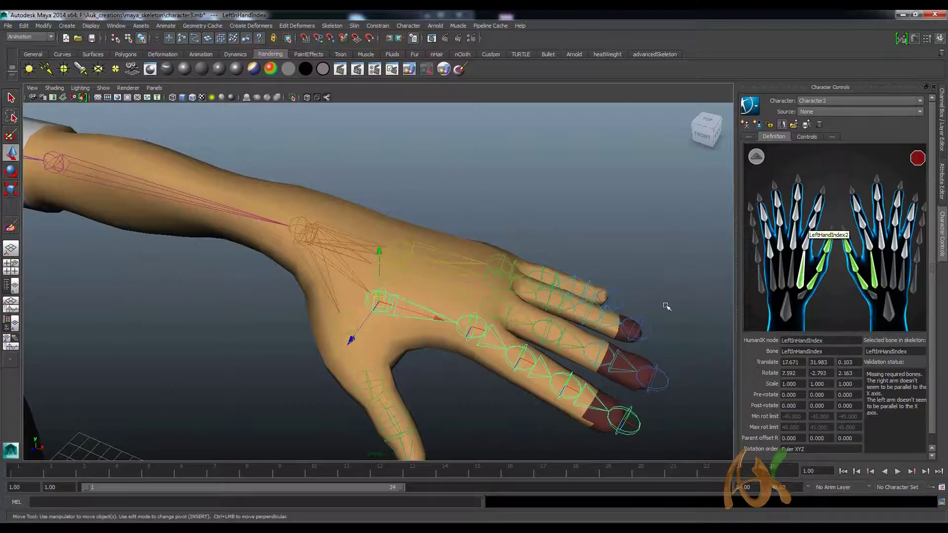
Step: Assign the LeftHandIndex1 and LeftHandIndex2 joints to the matching index finger nodes of the left hand
click(475, 321)
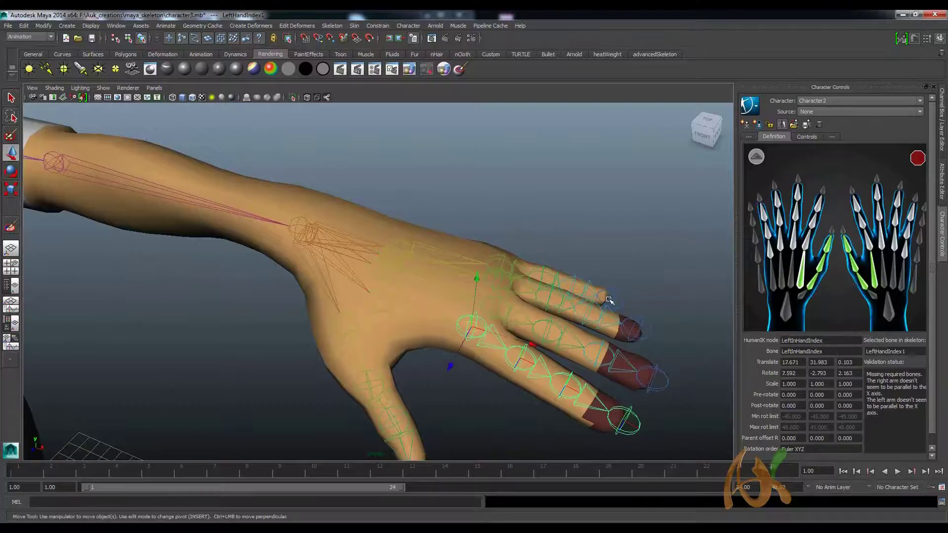
right_click(808, 244)
click(829, 248)
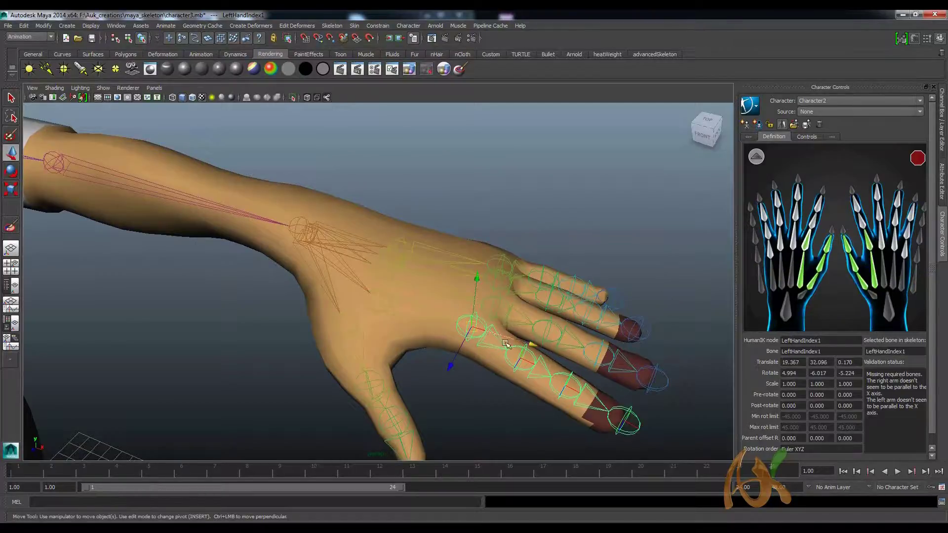
click(519, 362)
right_click(812, 222)
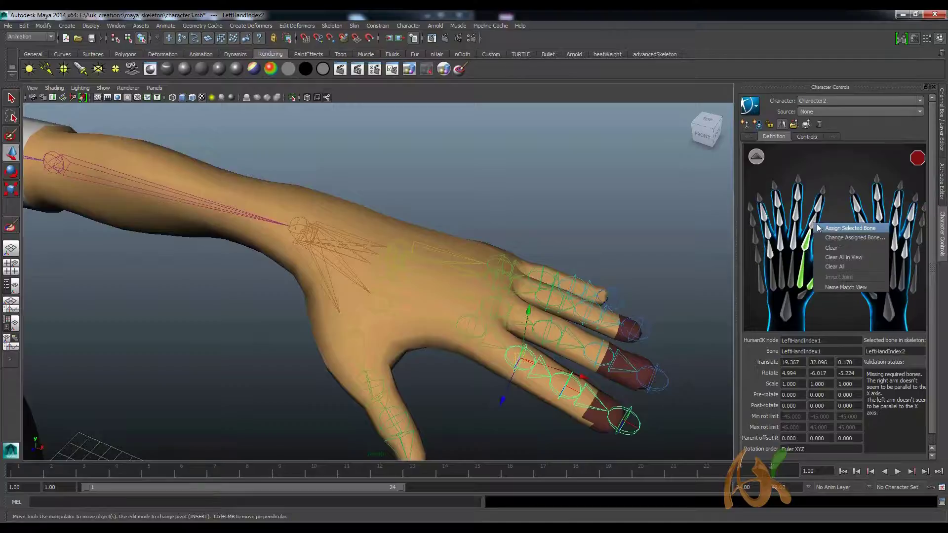
click(834, 228)
Step: Assign the LeftHandIndex3 joint near the index fingertip to the LeftHandIndex3 node
click(564, 391)
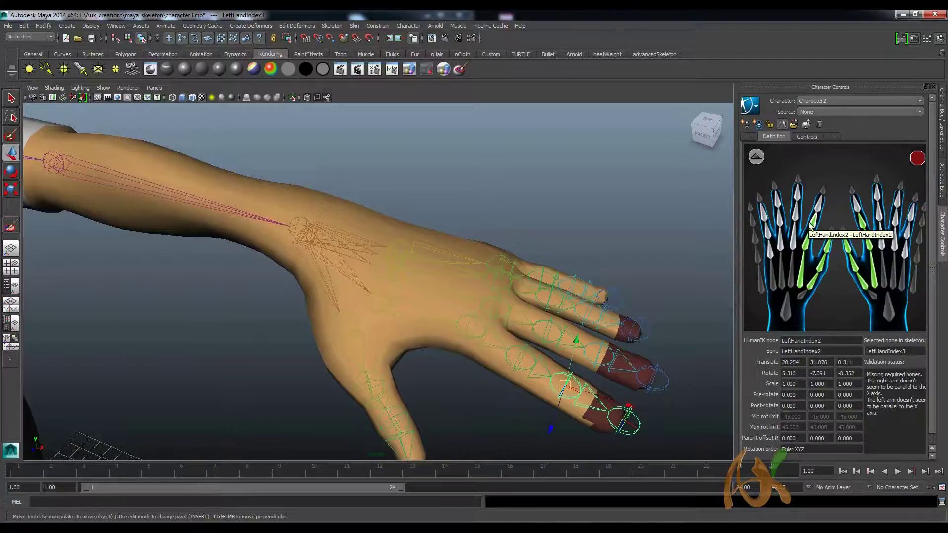
right_click(813, 201)
click(835, 208)
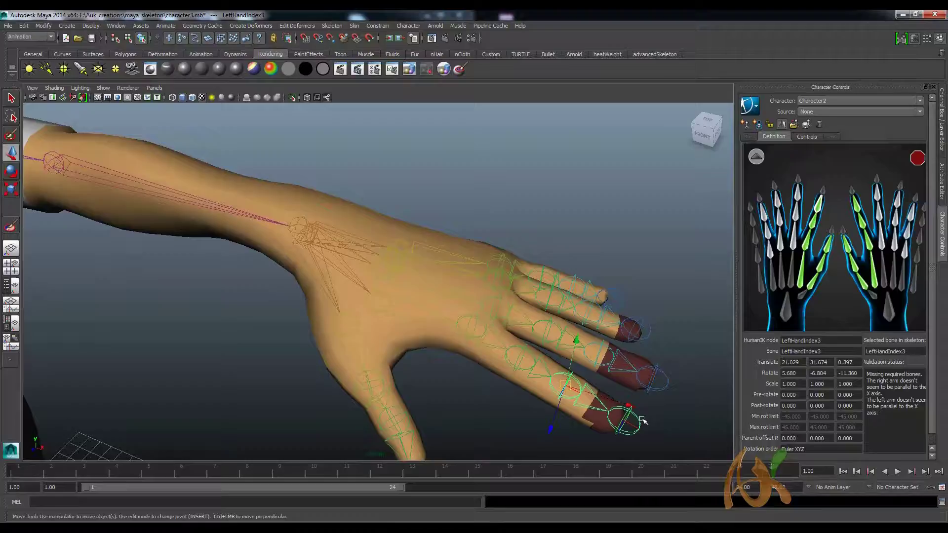
Step: Assign the LeftInHandMiddle joint in the palm and the LeftHandMiddle1 joint at the knuckle to their matching left-hand nodes
click(384, 276)
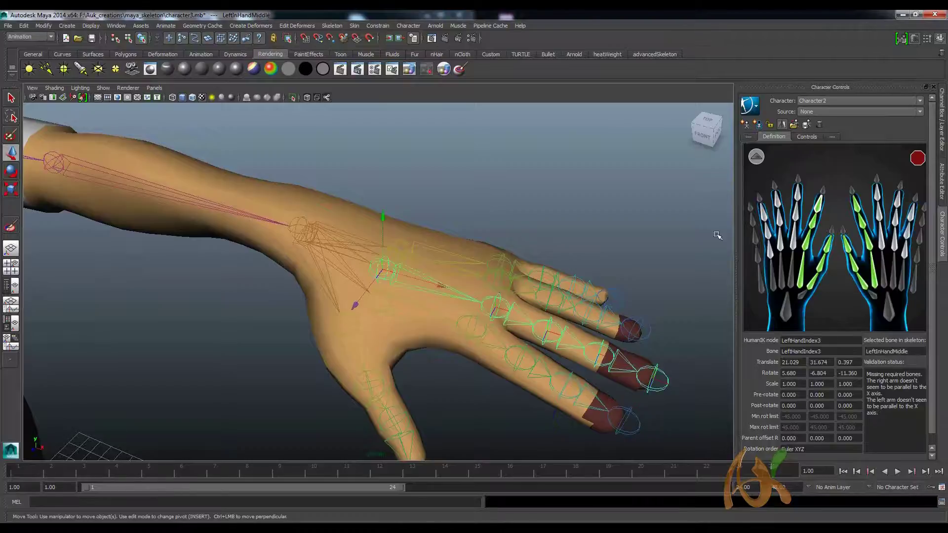
right_click(792, 272)
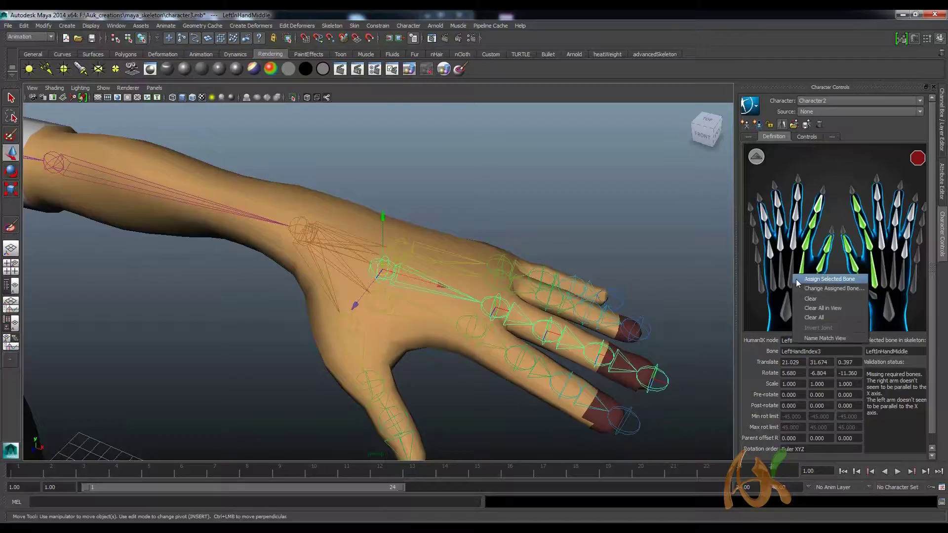
click(797, 278)
click(493, 299)
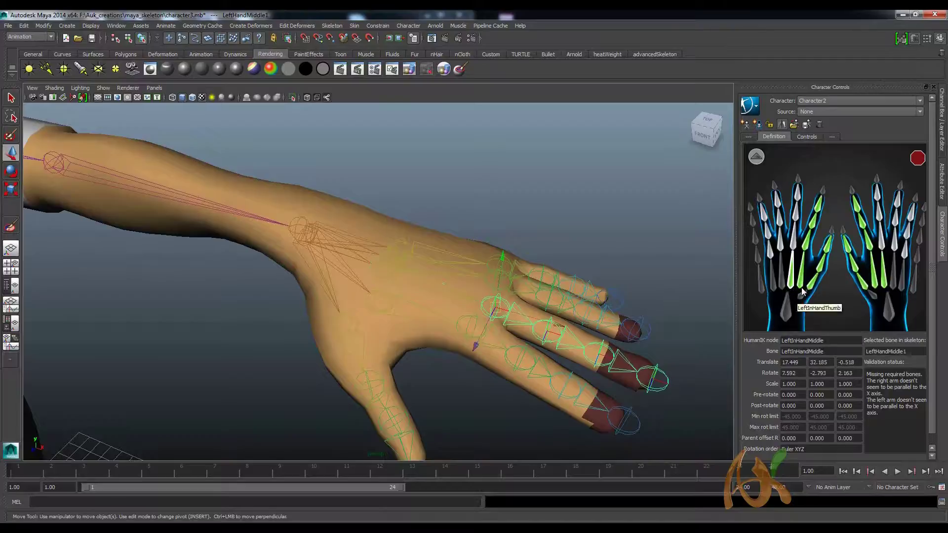
right_click(796, 253)
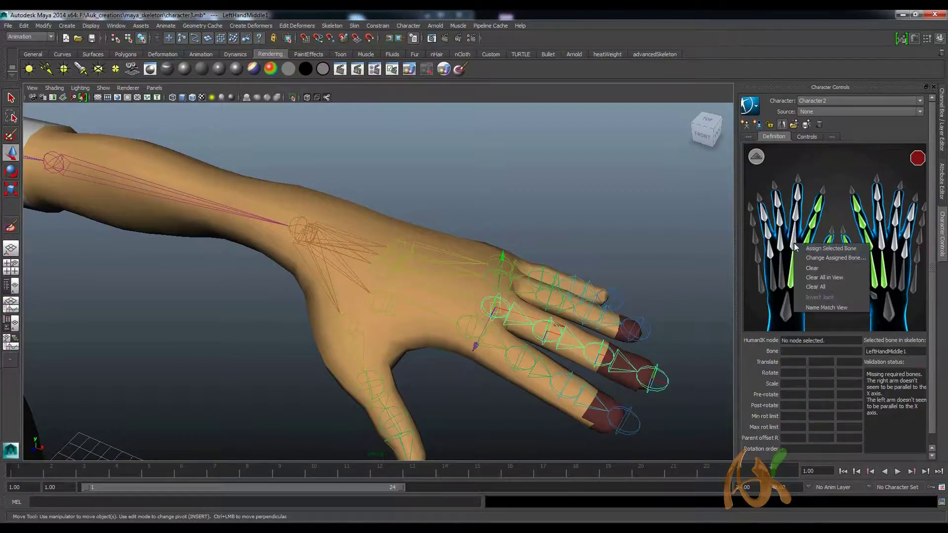
click(799, 249)
right_click(793, 245)
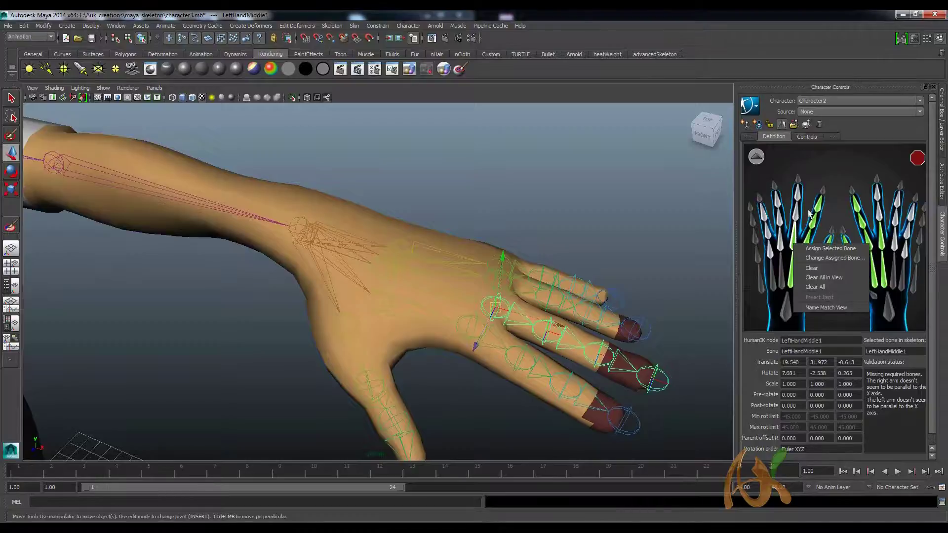
Step: Assign the LeftHandMiddle2 and LeftHandMiddle3 joints to the matching middle finger nodes of the left hand
click(546, 334)
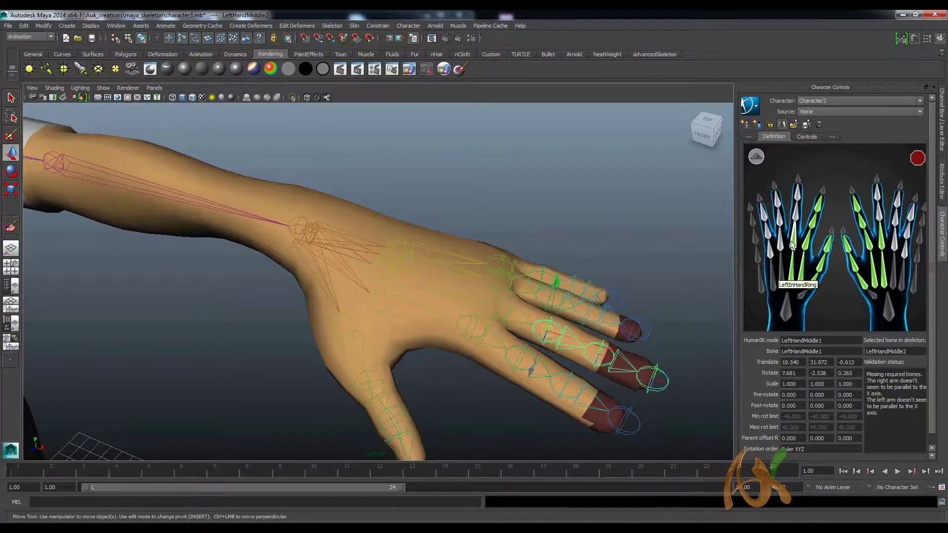
right_click(795, 217)
click(802, 221)
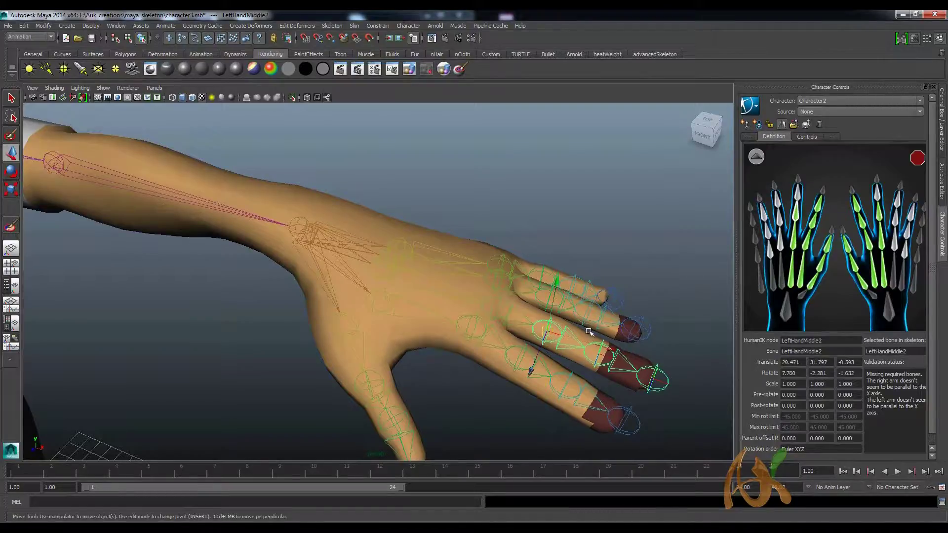
click(597, 356)
right_click(799, 202)
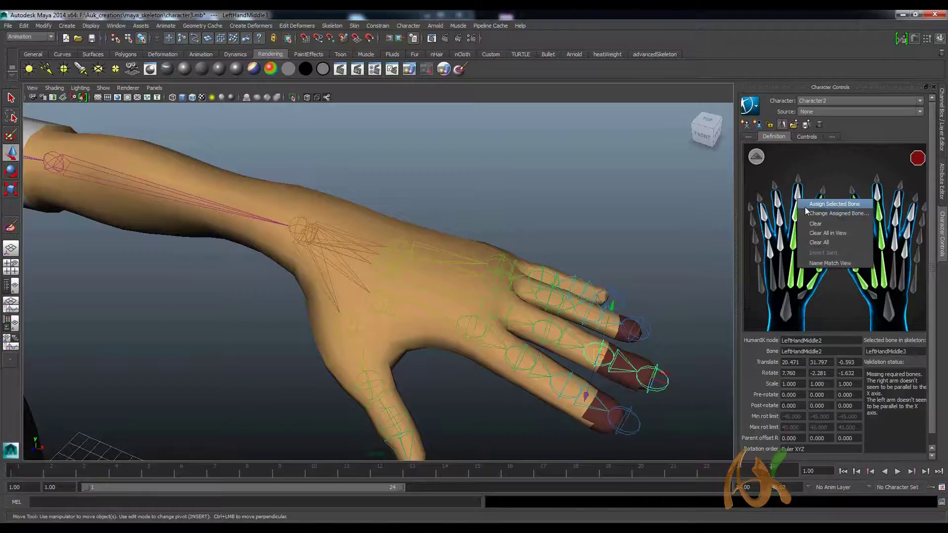
click(806, 205)
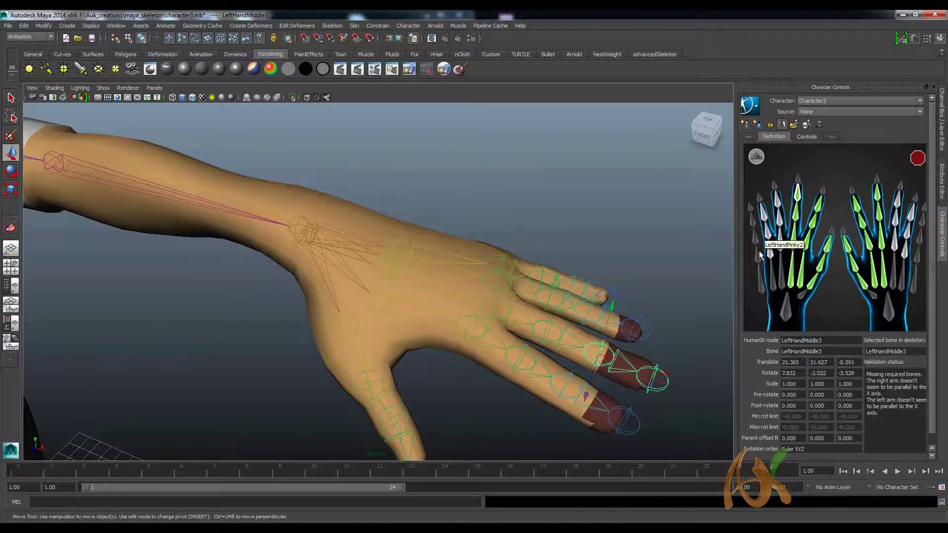
Step: Assign the LeftInHandRing joint in the palm and the LeftHandRing1 joint at the knuckle to their matching left-hand nodes
click(409, 271)
right_click(780, 279)
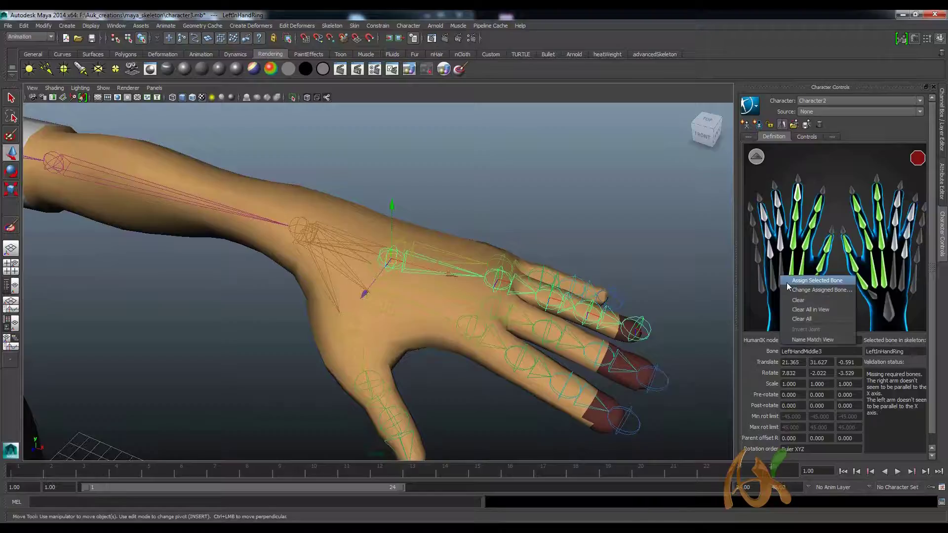
click(789, 281)
key(Down)
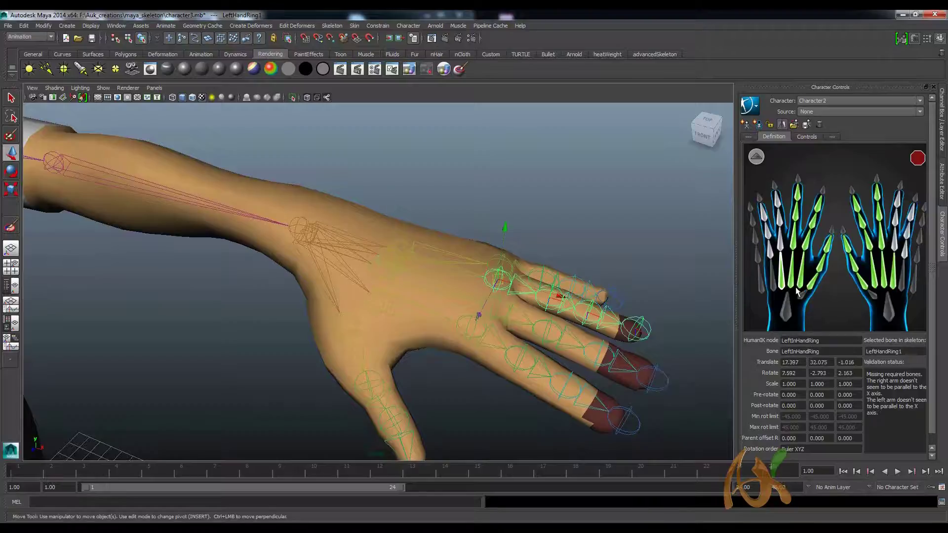
right_click(779, 242)
click(794, 249)
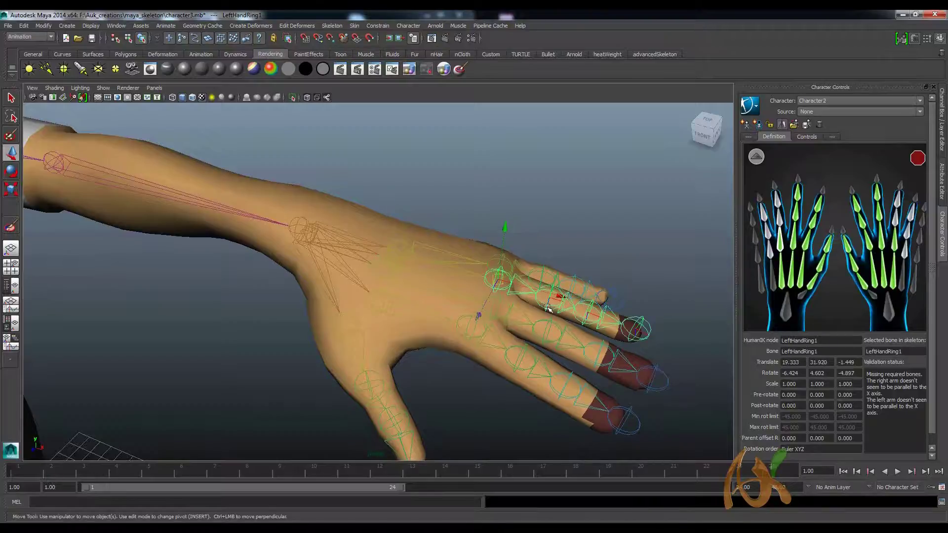
Step: Assign the LeftHandRing2 and LeftHandRing3 joints to the matching ring finger nodes of the left hand
key(Down)
right_click(778, 219)
click(795, 226)
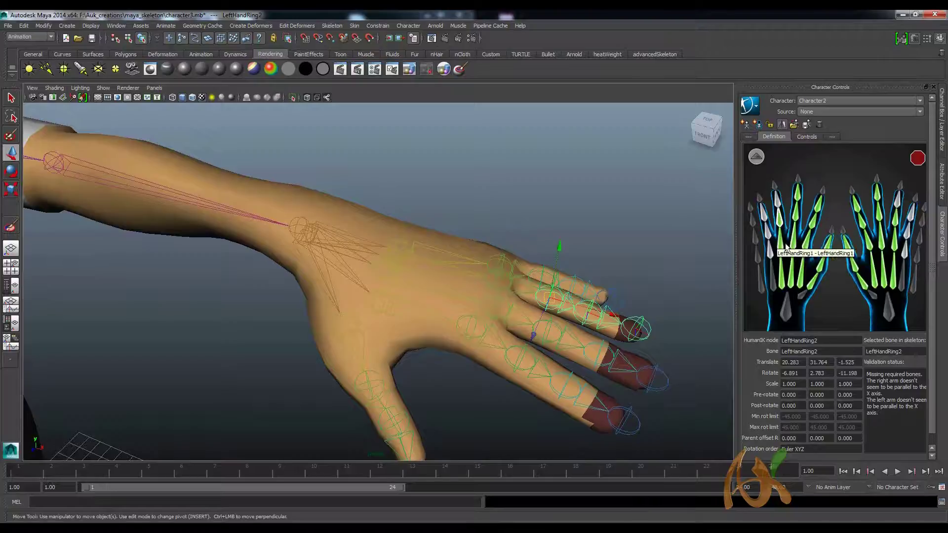
key(Down)
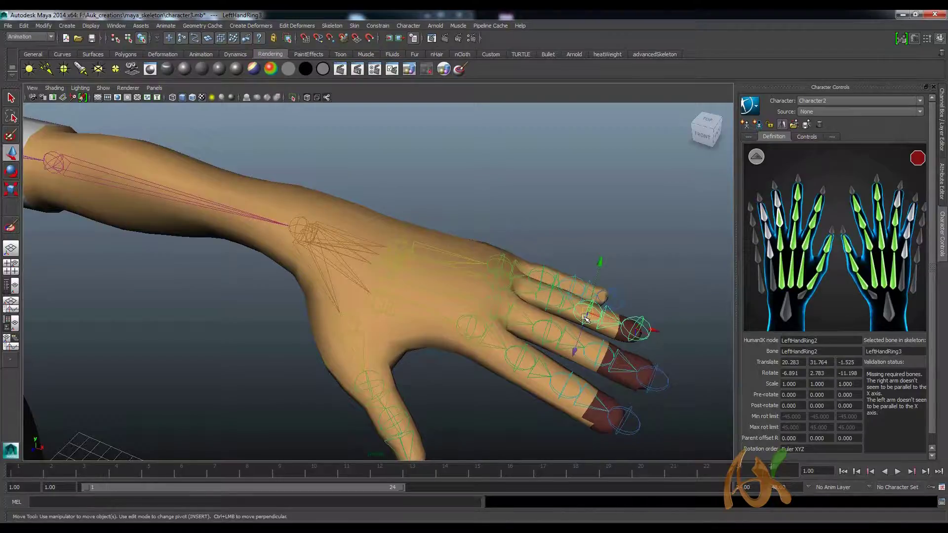
right_click(779, 204)
click(795, 211)
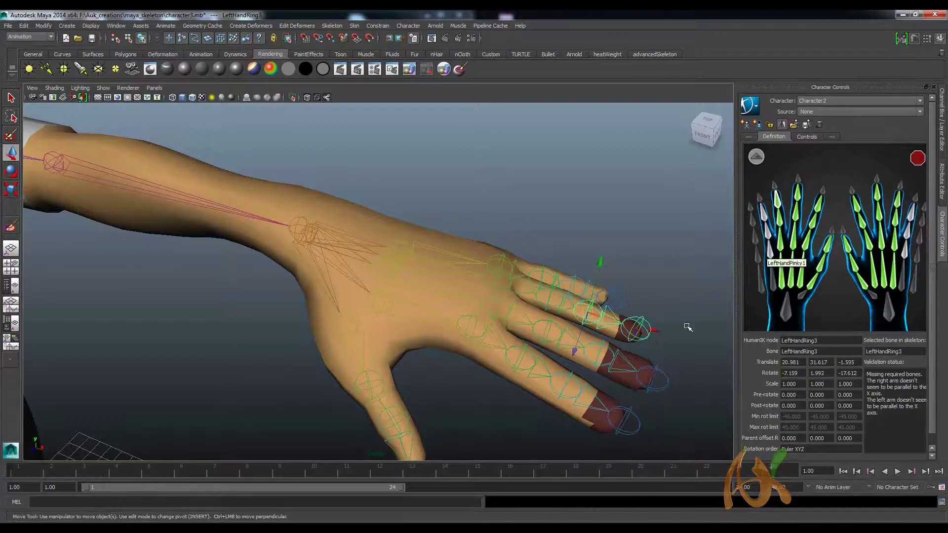
Step: Assign the LeftInHandPinky joint in the palm and the LeftHandPinky1 joint at the knuckle to their matching left-hand nodes
click(411, 247)
right_click(773, 272)
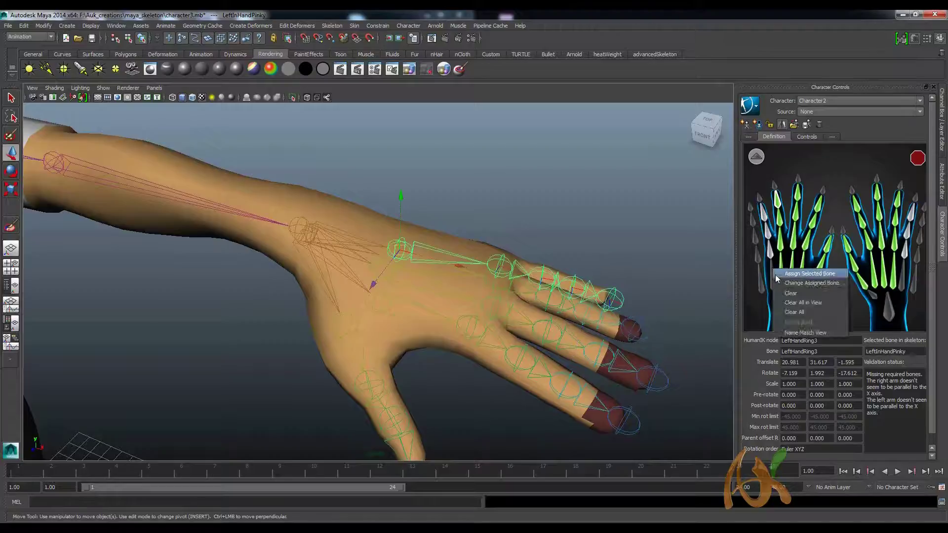
click(789, 279)
click(502, 258)
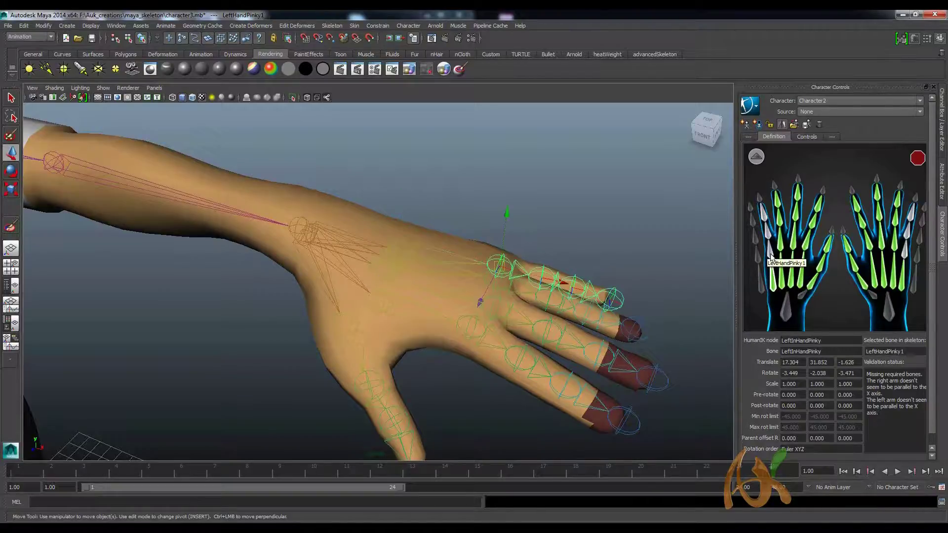
right_click(770, 254)
click(785, 261)
Step: Assign the LeftHandPinky2 and LeftHandPinky3 joints to the matching little finger nodes of the left hand
click(543, 272)
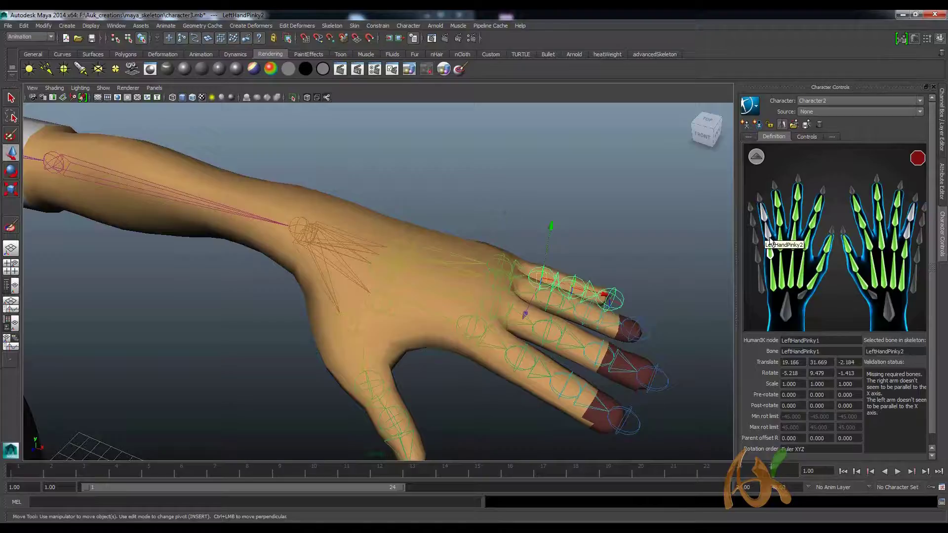
right_click(767, 236)
click(782, 243)
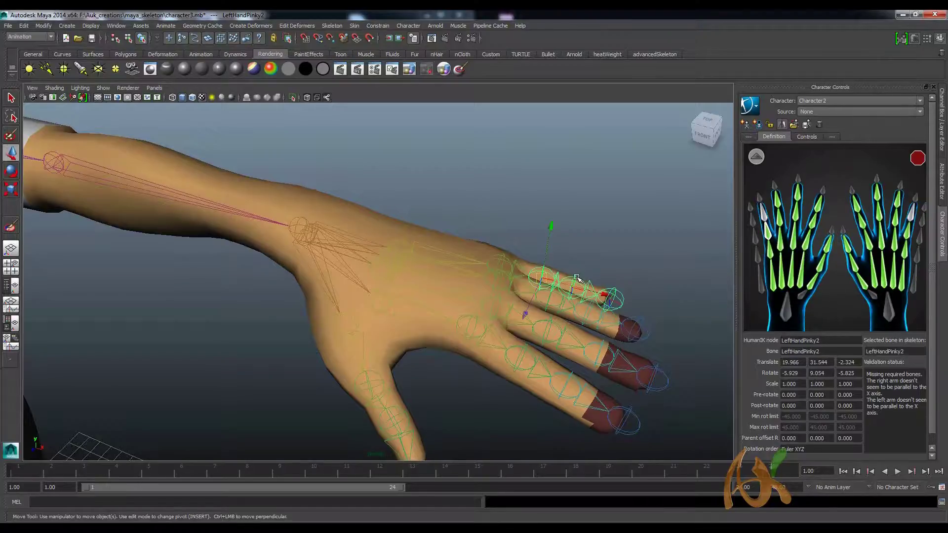
key(Down)
right_click(764, 213)
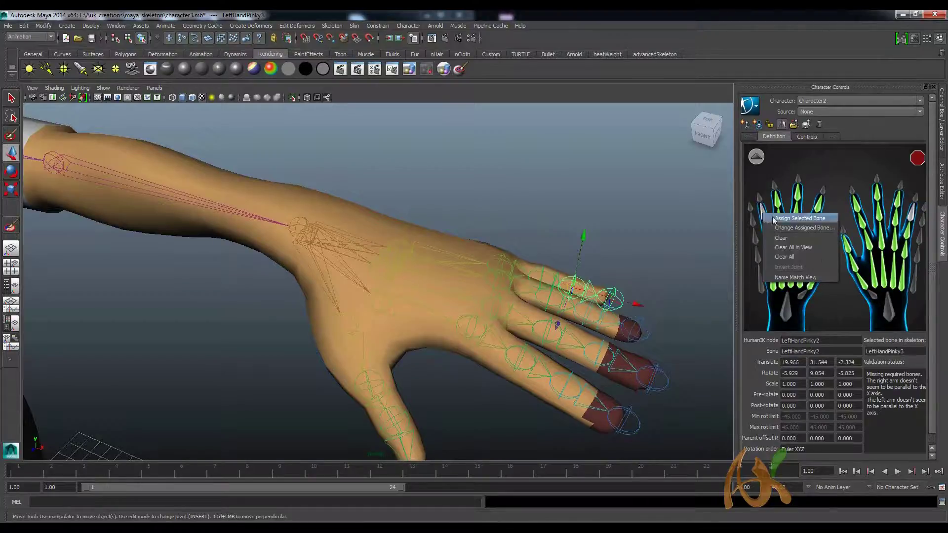
click(782, 219)
Step: Return to the full-body view of the definition and assign the LeftUpLeg joint at the hip to the LeftUpLeg node
click(756, 157)
key(a)
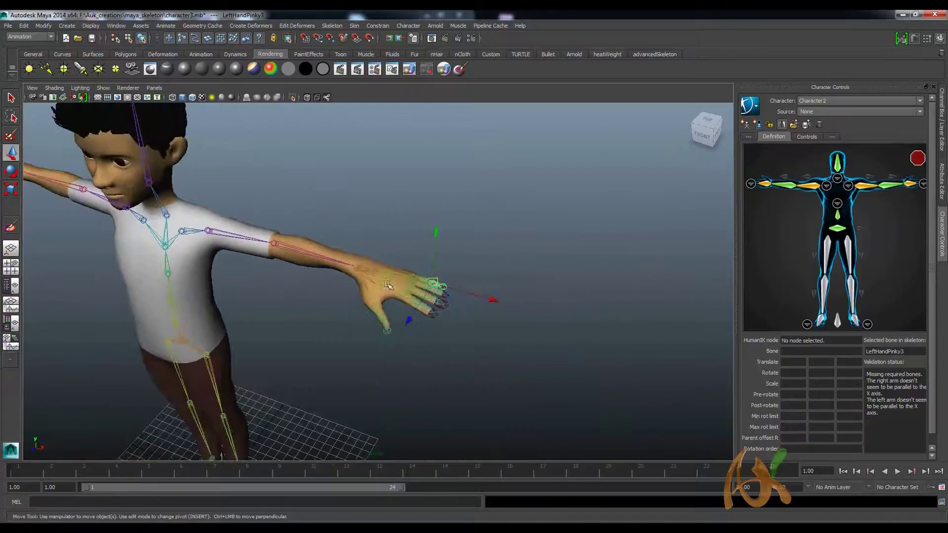
alt+drag(460, 282, 510, 231)
scroll(510, 231, up, 3)
click(458, 233)
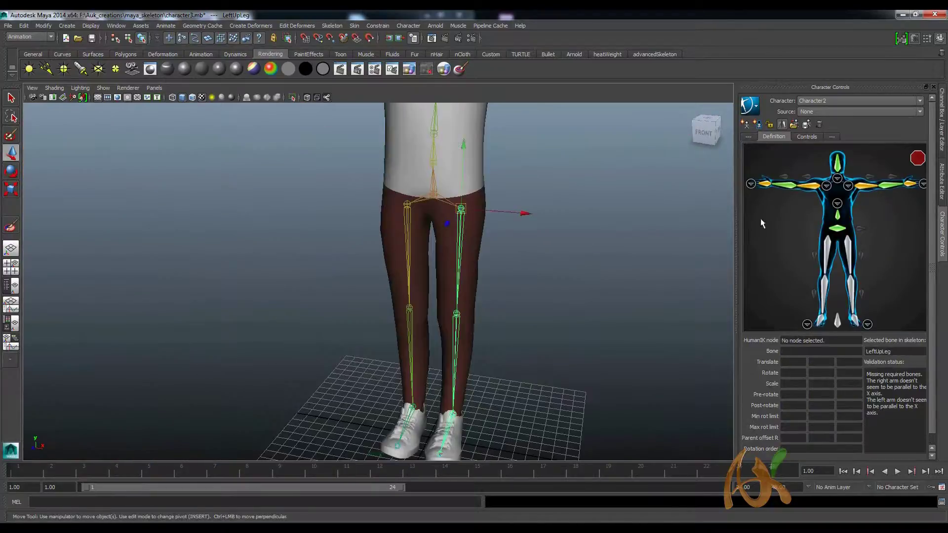
right_click(845, 241)
click(853, 241)
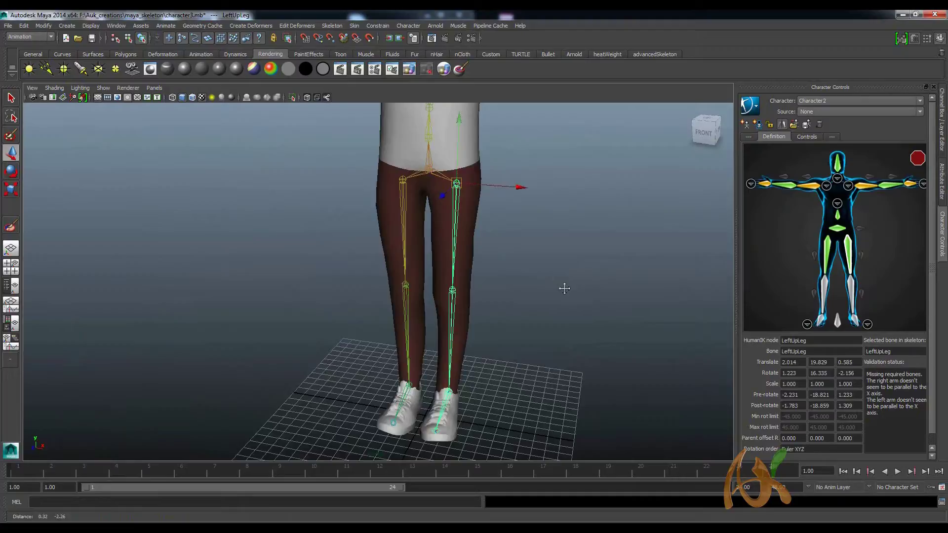
Step: Assign the LeftLeg joint at the knee and the LeftFoot joint at the ankle to their matching nodes
drag(435, 281, 467, 289)
right_click(853, 282)
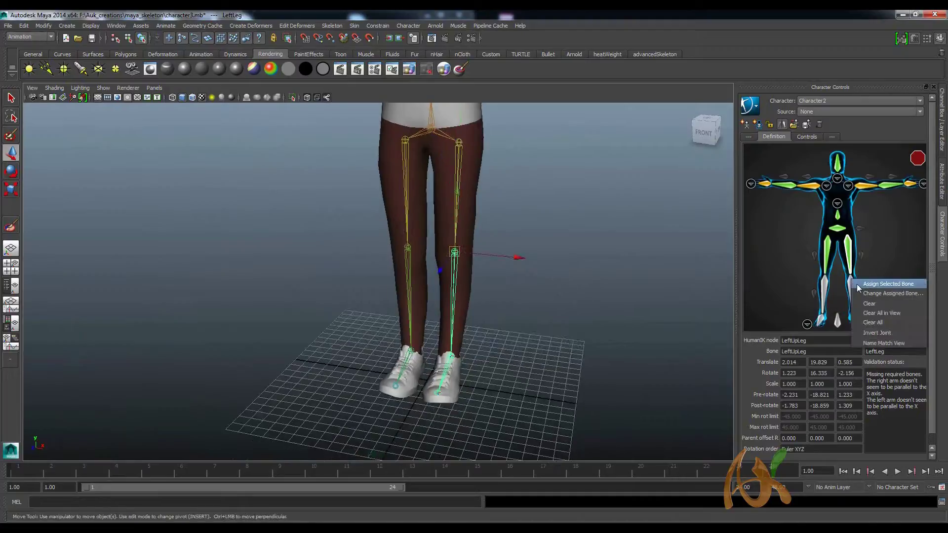
click(859, 285)
scroll(491, 340, up, 3)
click(492, 339)
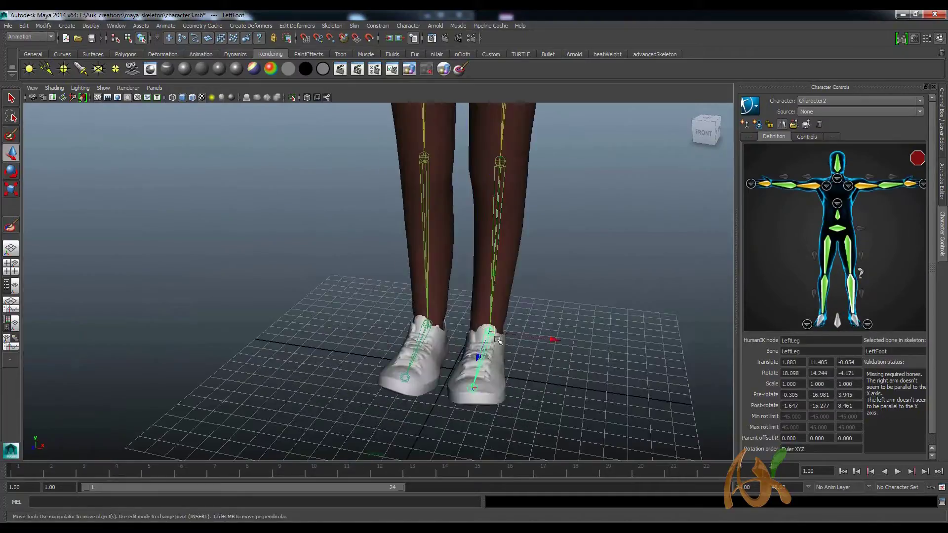
right_click(856, 326)
click(861, 331)
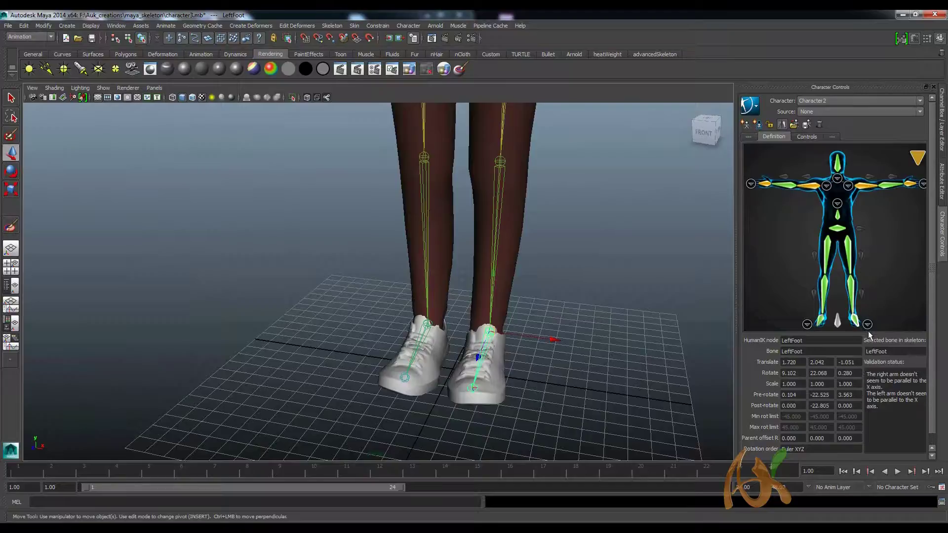
Step: Check the detailed foot view of the definition, and examine the whole character with its mapped skeleton
click(867, 324)
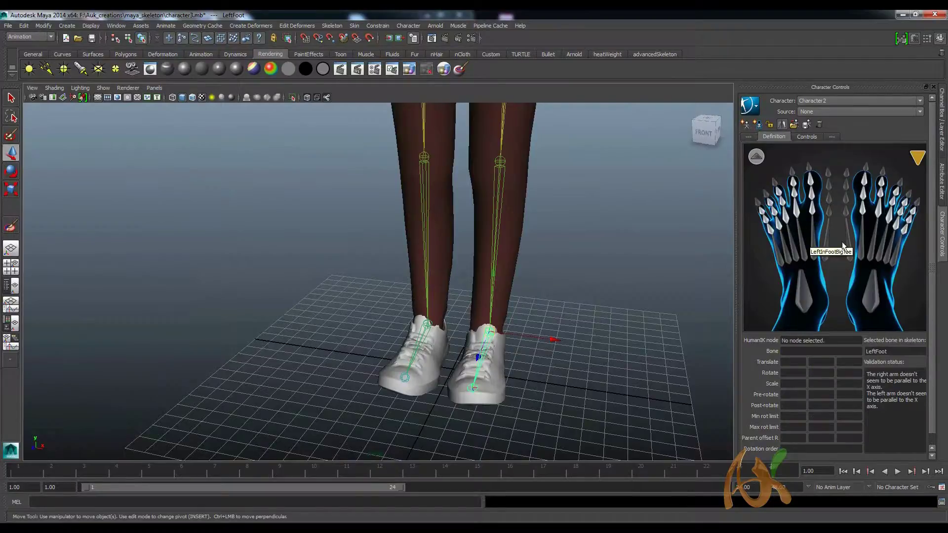
click(756, 157)
click(553, 296)
scroll(589, 266, down, 5)
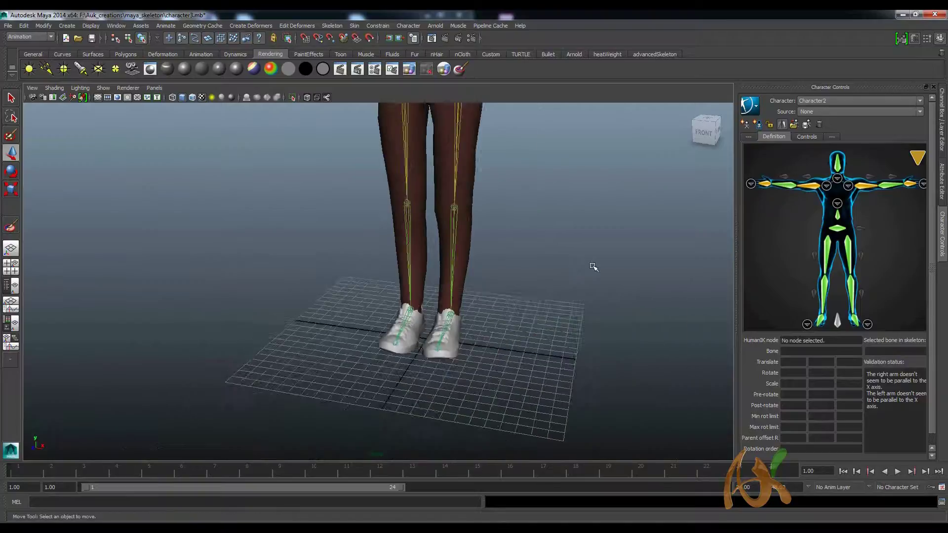
scroll(499, 256, up, 3)
alt+drag(586, 247, 610, 232)
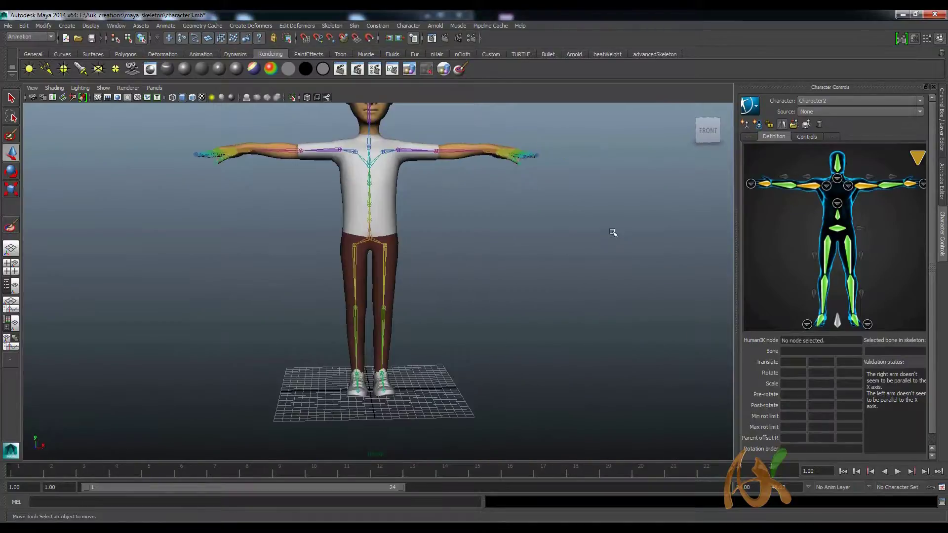
alt+middle_drag(502, 209, 505, 252)
scroll(501, 251, down, 3)
alt+drag(484, 285, 414, 283)
scroll(414, 282, up, 2)
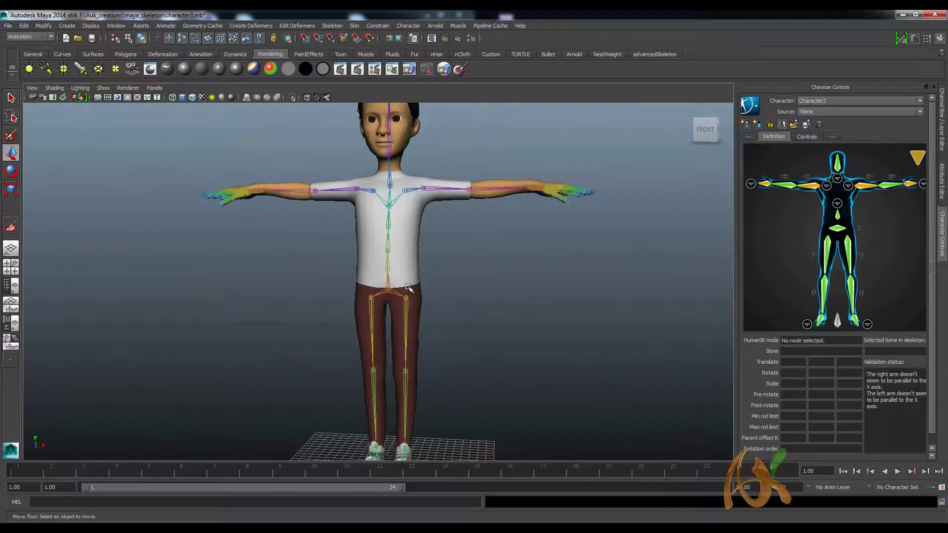
Step: Create a HumanIK control rig for Character2
click(755, 106)
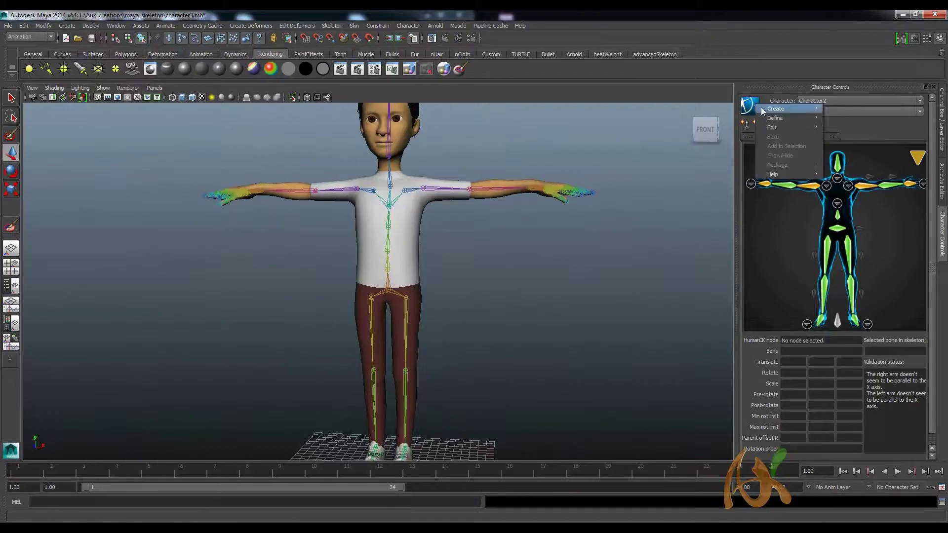
mouse_move(790, 108)
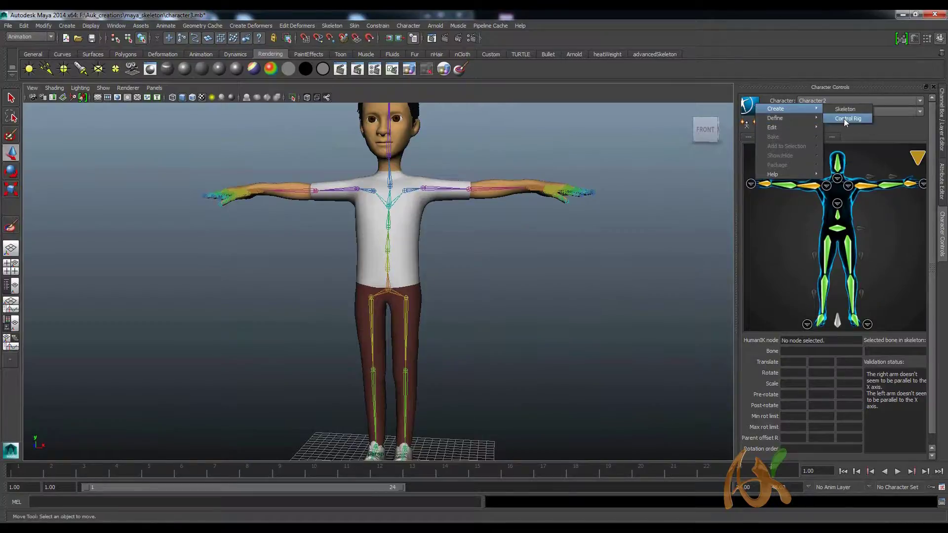
click(844, 118)
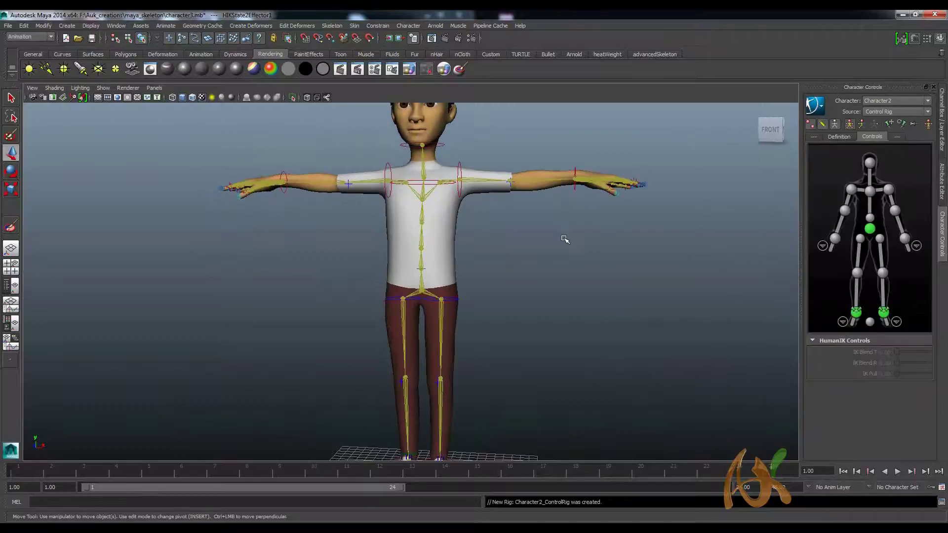
Step: Try moving the hips effector of the control rig slightly down and sideways, and undo the move
scroll(584, 268, down, 3)
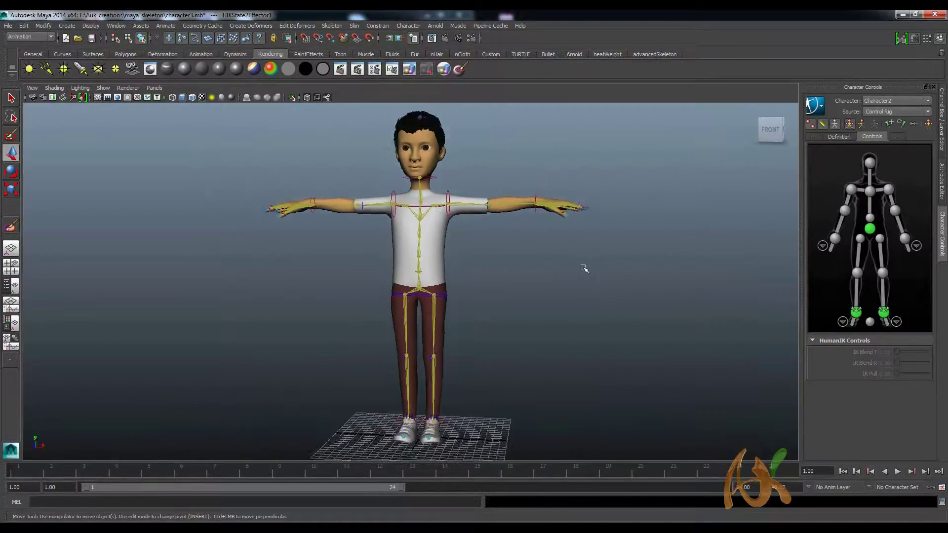
alt+middle_drag(529, 356, 526, 311)
alt+drag(527, 310, 468, 320)
click(519, 326)
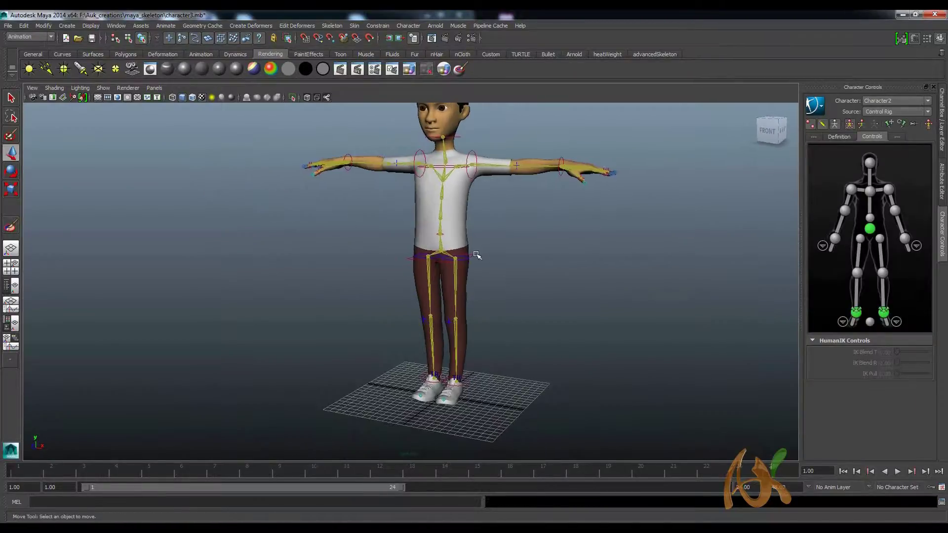
click(476, 256)
drag(442, 254, 473, 269)
key(ctrl+z)
click(563, 234)
Step: Try rotating the left shoulder effector to swing the arm, and undo the rotation
click(475, 155)
key(e)
drag(534, 151, 500, 259)
key(ctrl+z)
click(617, 269)
Step: Try moving the left wrist effector down beside the body, and undo the move
click(560, 160)
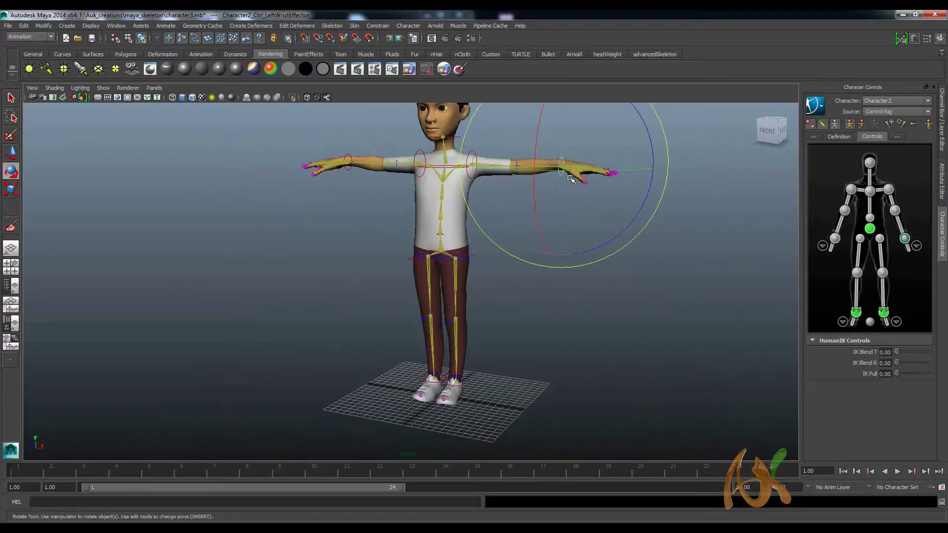
key(w)
drag(562, 172, 590, 263)
key(ctrl+z)
Step: Try moving the left ankle effector up and outward, undo the move, and deselect the effector
click(467, 383)
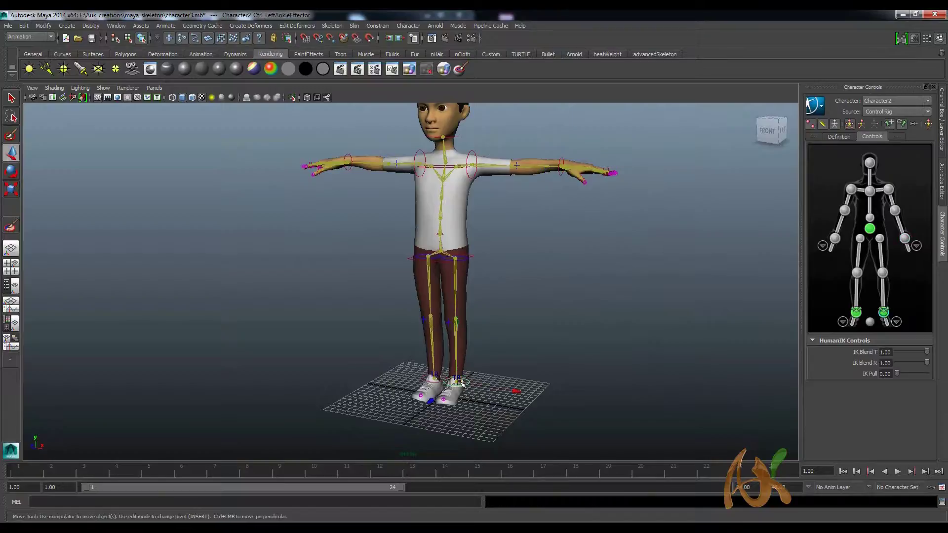
drag(467, 383, 592, 340)
key(ctrl+z)
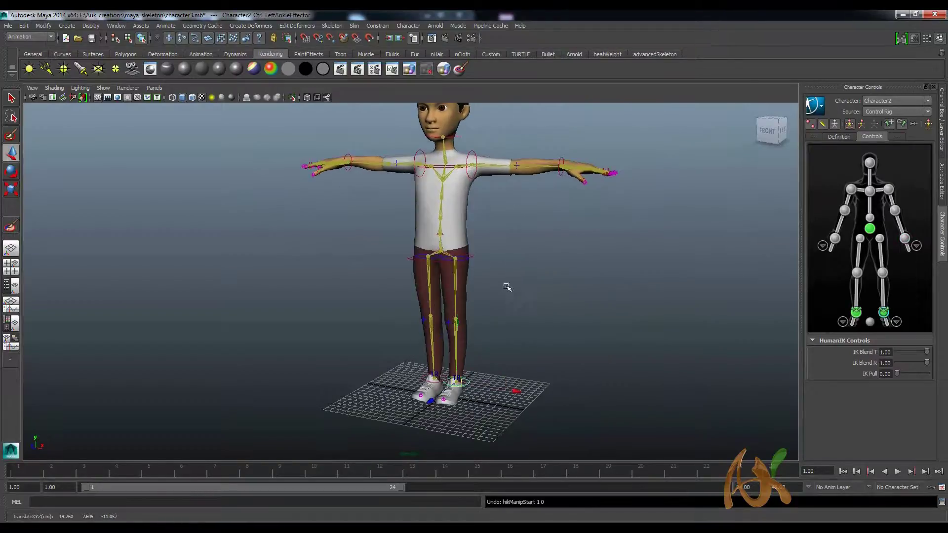
click(525, 263)
Step: Try rotating the left hip effector, undo the rotation, and deselect it
scroll(496, 246, up, 1)
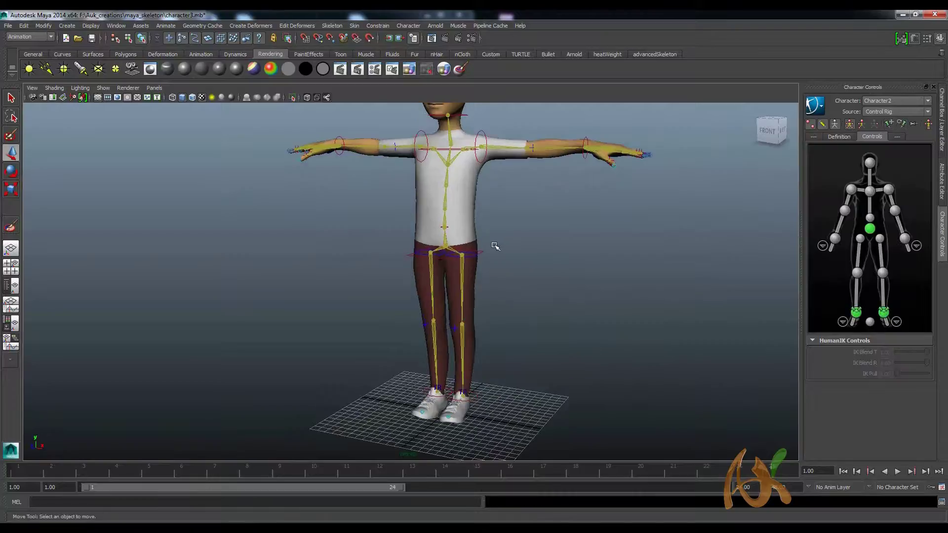
scroll(502, 240, down, 2)
alt+drag(469, 262, 490, 266)
scroll(490, 266, up, 2)
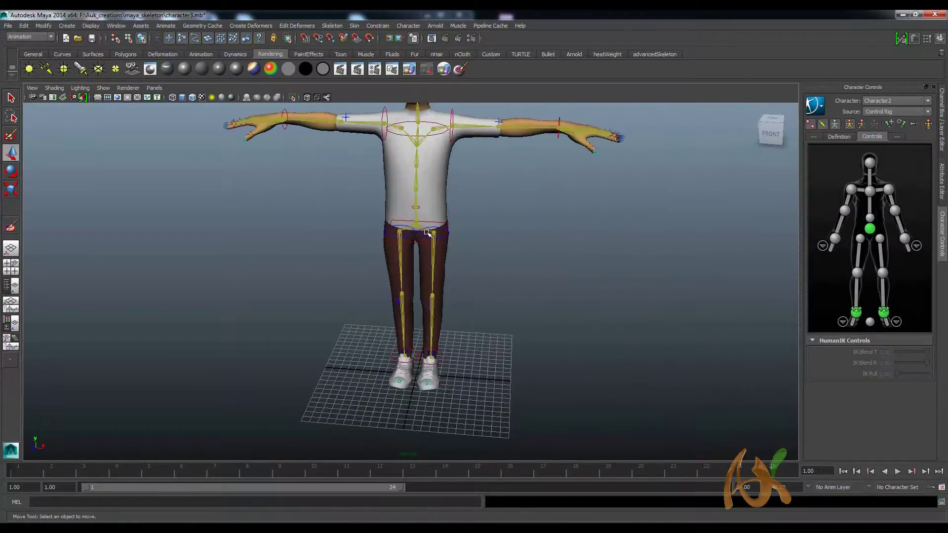
click(424, 233)
click(432, 232)
key(e)
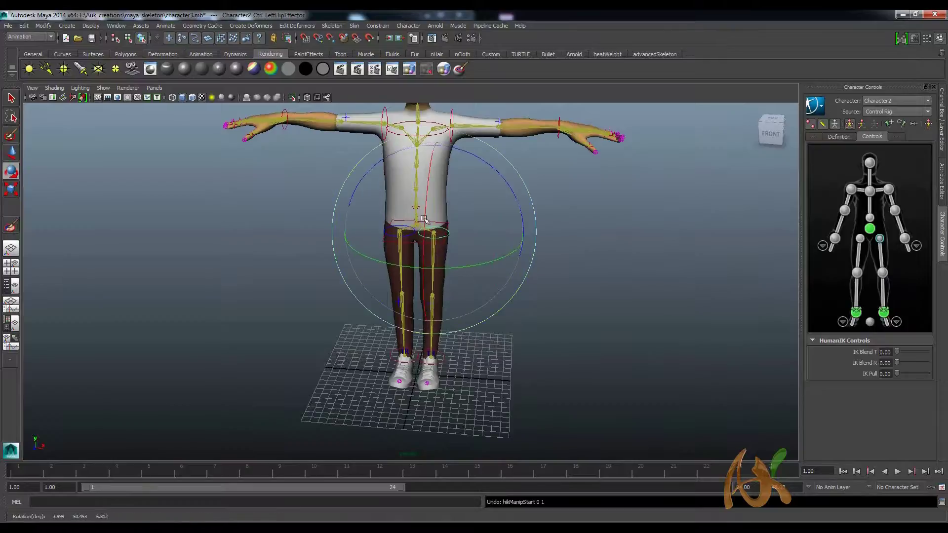
click(540, 317)
Step: Select the left knee effector and set the rig's manipulation mode to Full Body
alt+drag(540, 317, 433, 339)
click(492, 344)
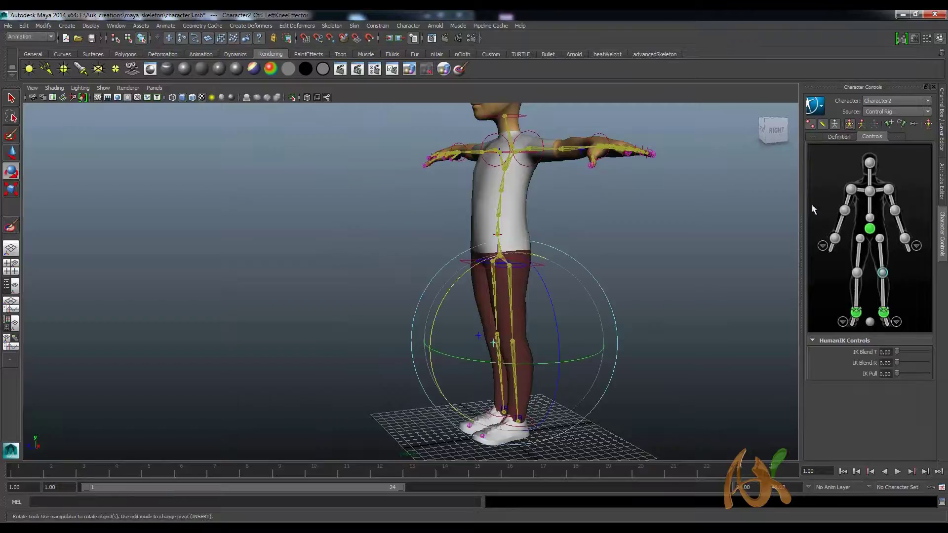
click(850, 125)
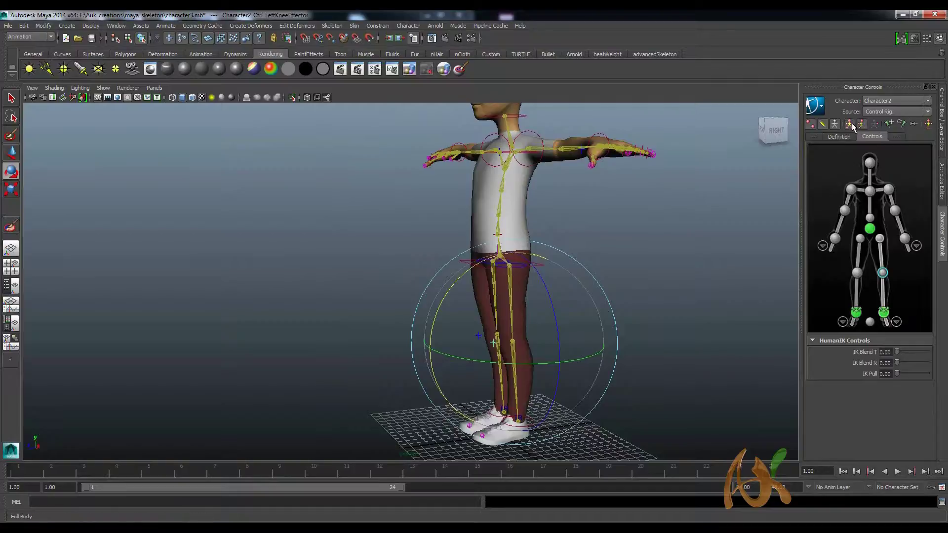
Step: Try rotating the left shoulder effector by about 48° to lower the arm, undo it, and clear the selection
click(888, 189)
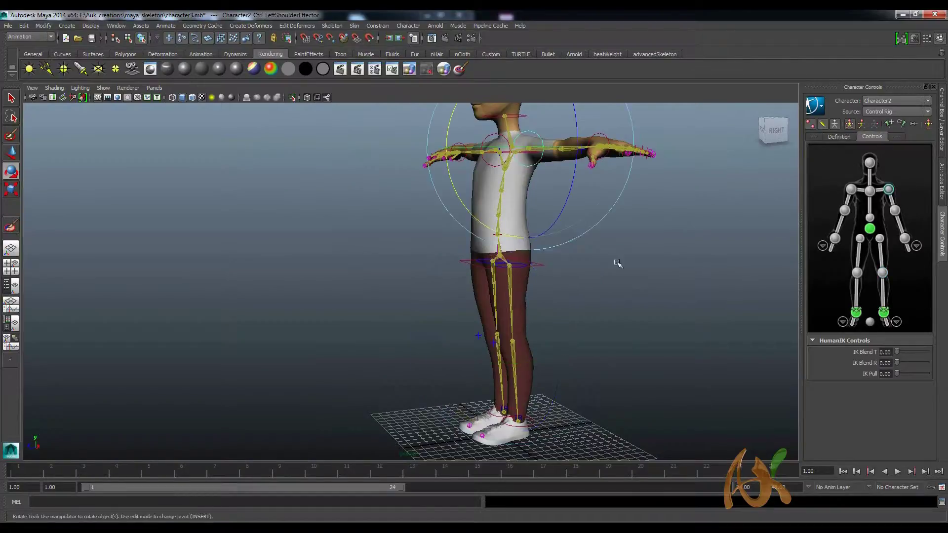
alt+drag(617, 263, 668, 269)
scroll(670, 268, down, 4)
drag(537, 145, 531, 137)
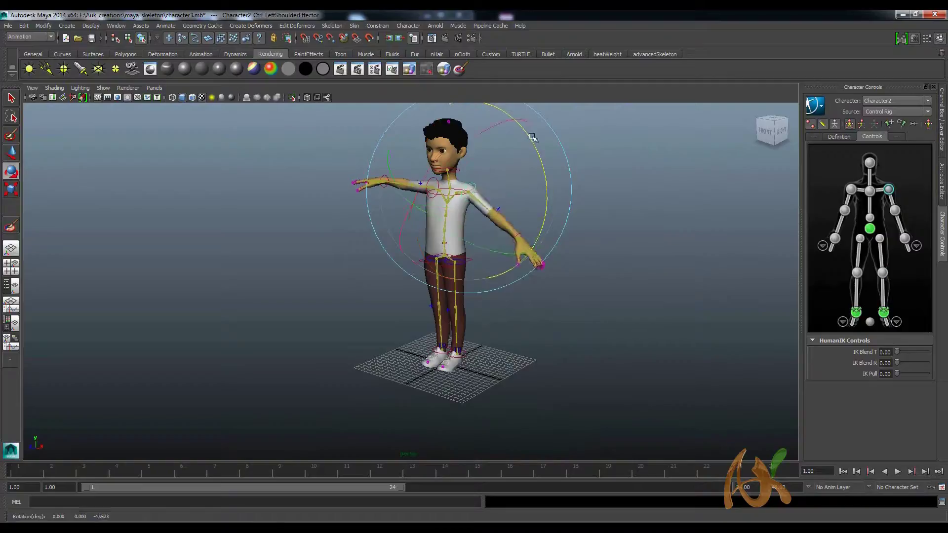
key(ctrl+z)
click(691, 212)
Step: Try out the IK Blend T and IK Blend R values on the left hip effector, and deselect it
scroll(685, 217, down, 2)
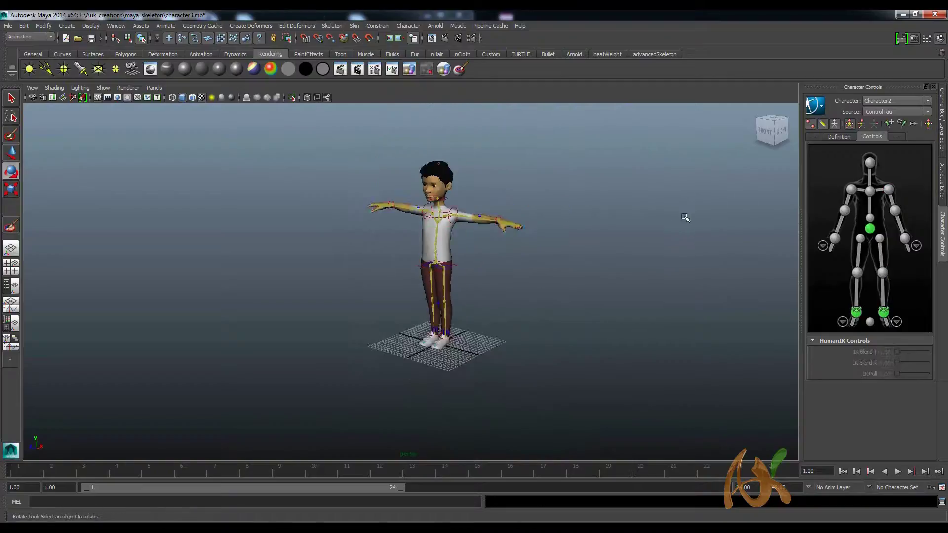
alt+drag(591, 275, 600, 258)
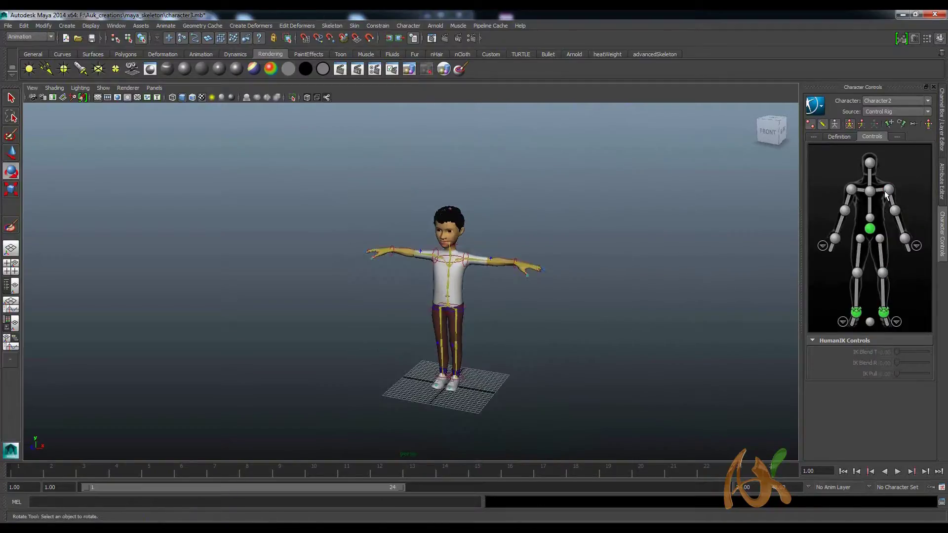
click(463, 312)
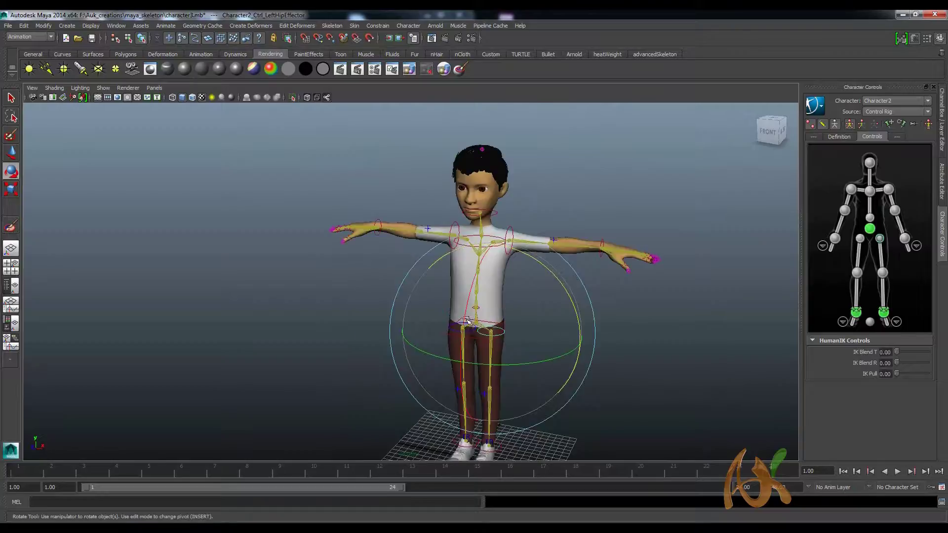
scroll(462, 312, up, 3)
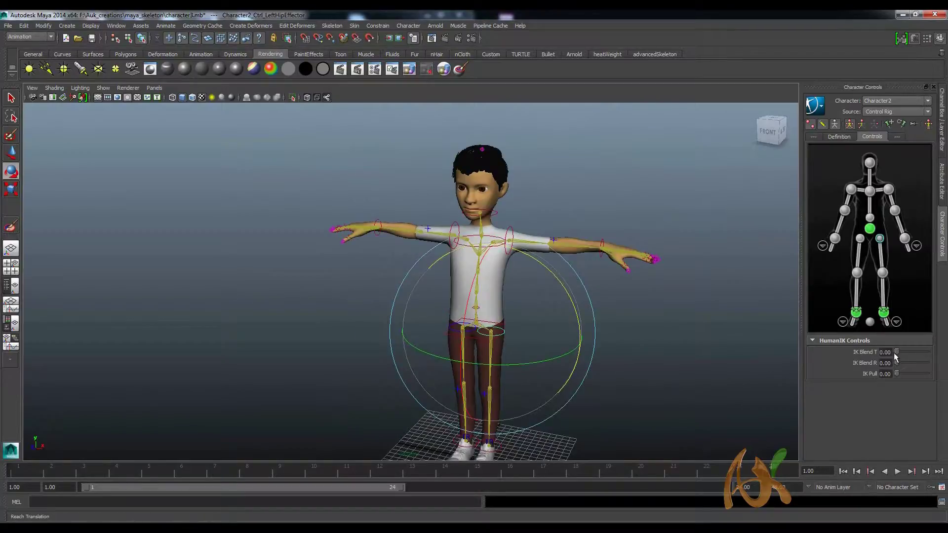
drag(896, 352, 945, 355)
mouse_move(896, 363)
mouse_down()
mouse_move(925, 365)
mouse_move(904, 353)
mouse_up()
click(624, 334)
Step: Review the sources available for Character2 and keep Control Rig as its source
alt+right_drag(624, 334, 599, 332)
alt+drag(598, 332, 592, 328)
key(w)
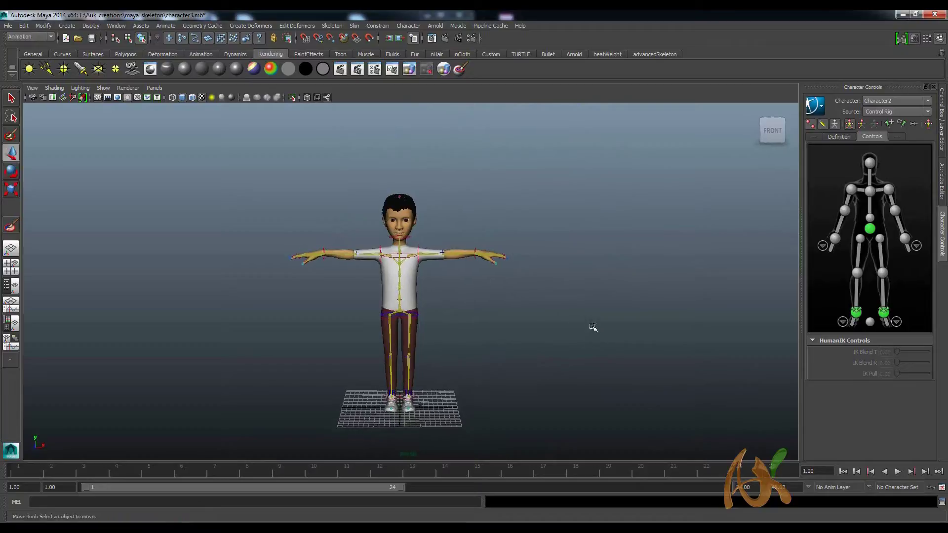
alt+middle_drag(503, 296, 523, 299)
click(910, 113)
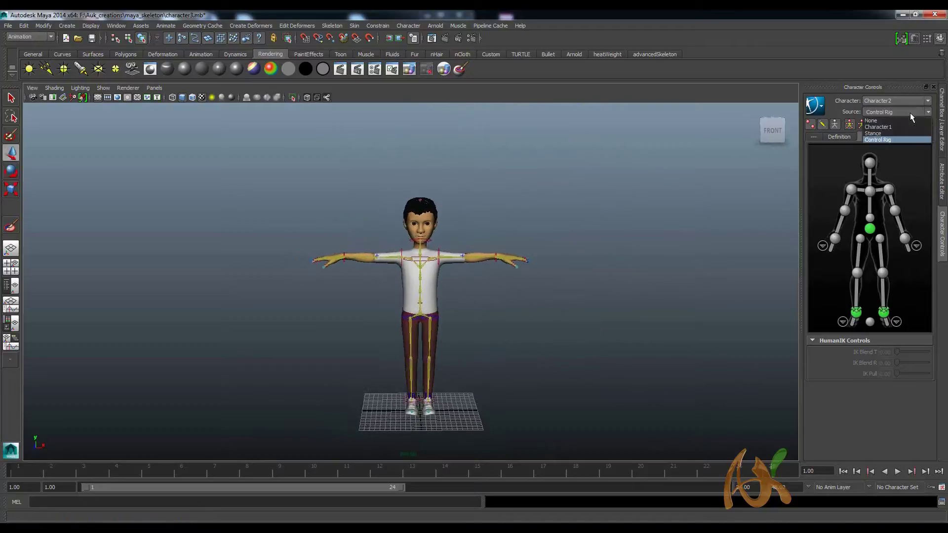
click(892, 138)
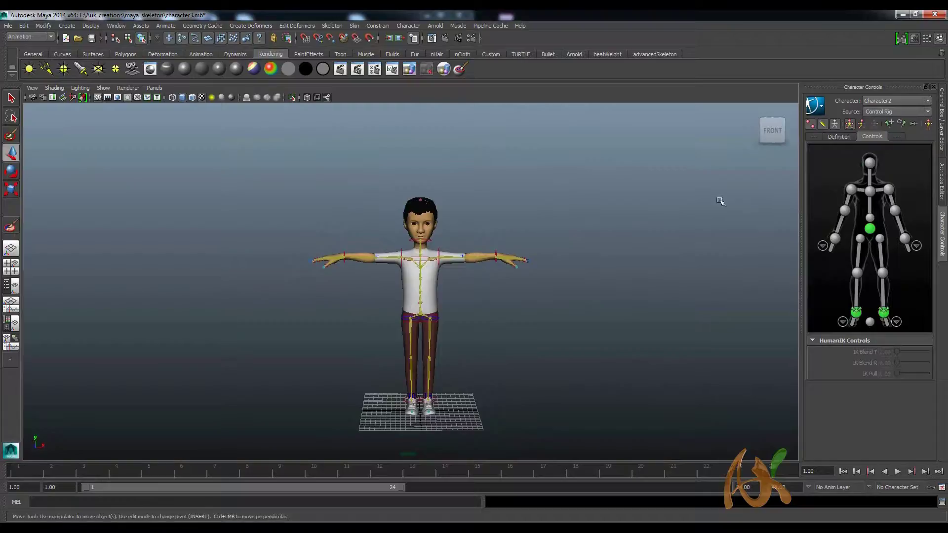
Step: Open the Visor, widen its window, and show the Mocap Examples collection
scroll(494, 248, up, 1)
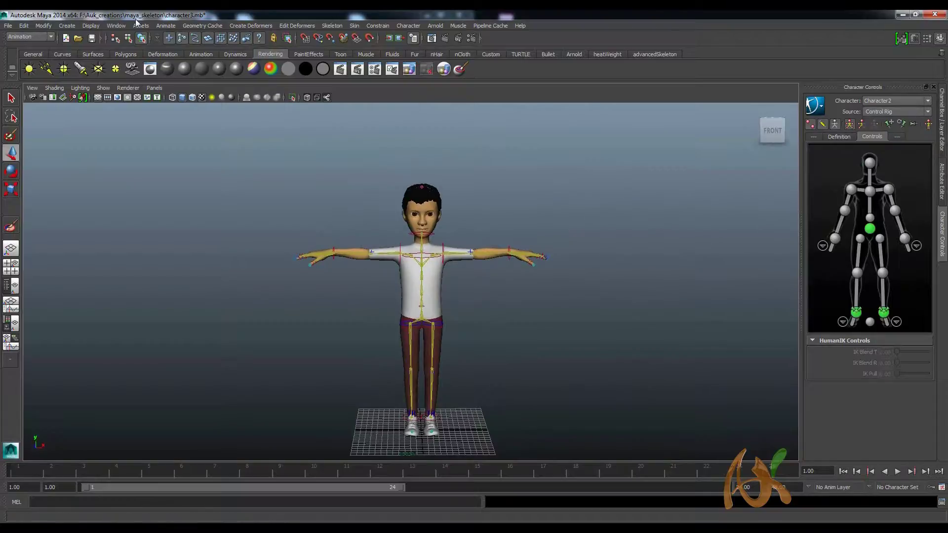
click(115, 26)
mouse_move(125, 39)
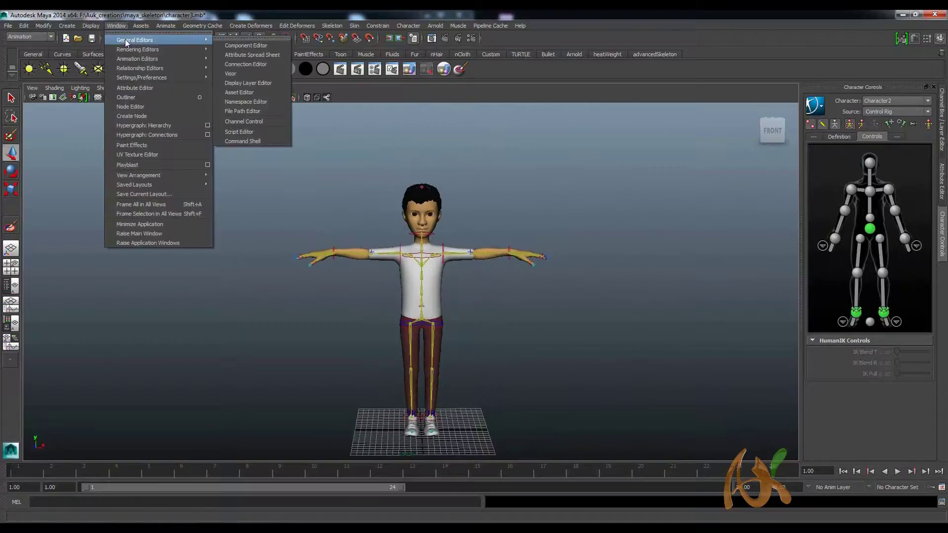
click(230, 73)
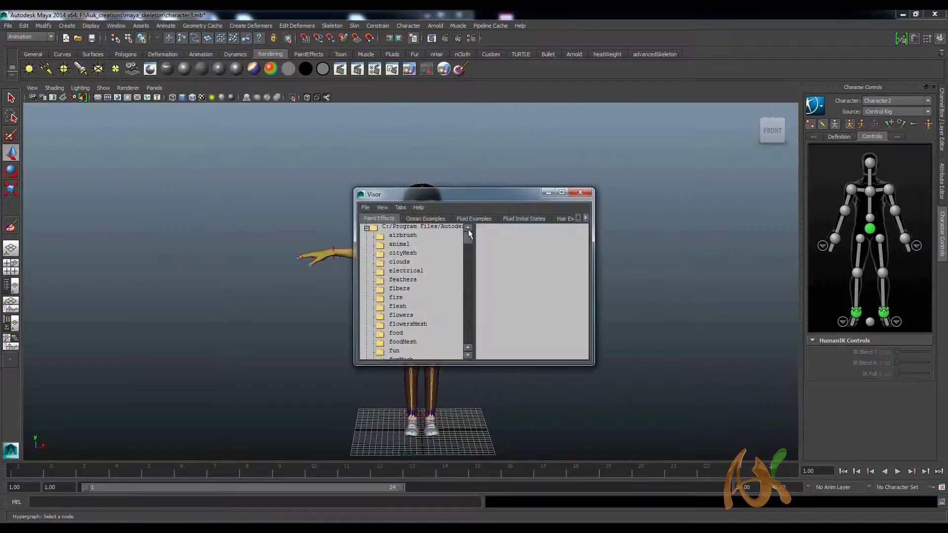
drag(592, 283, 841, 279)
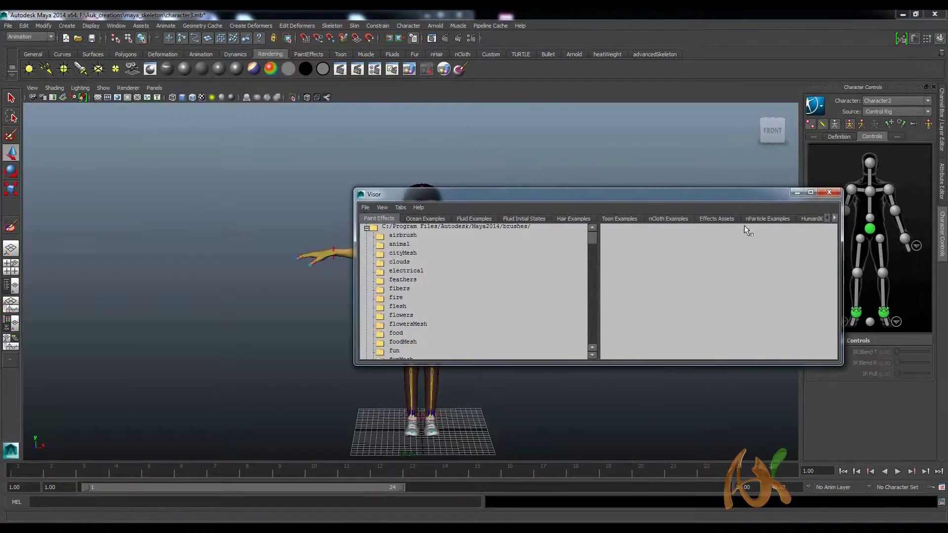
click(719, 218)
click(834, 218)
click(834, 218)
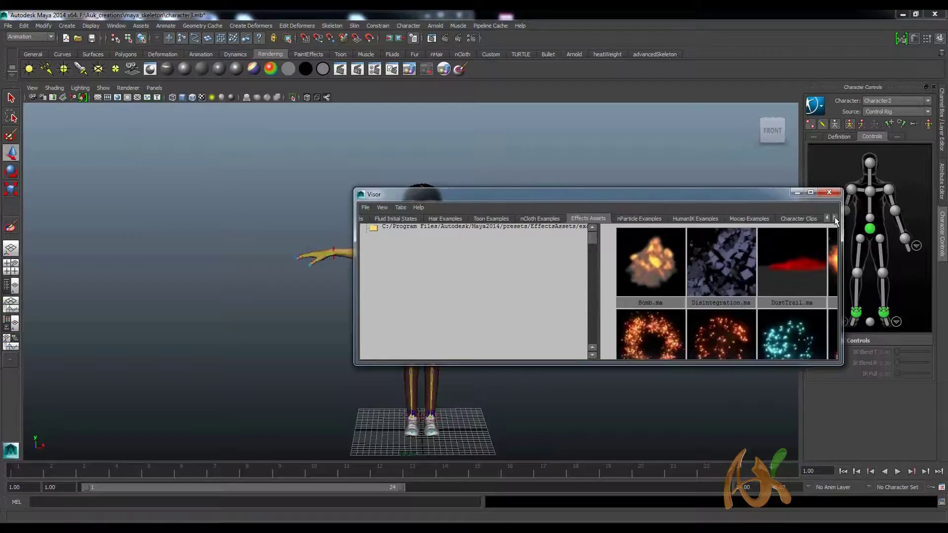
click(703, 220)
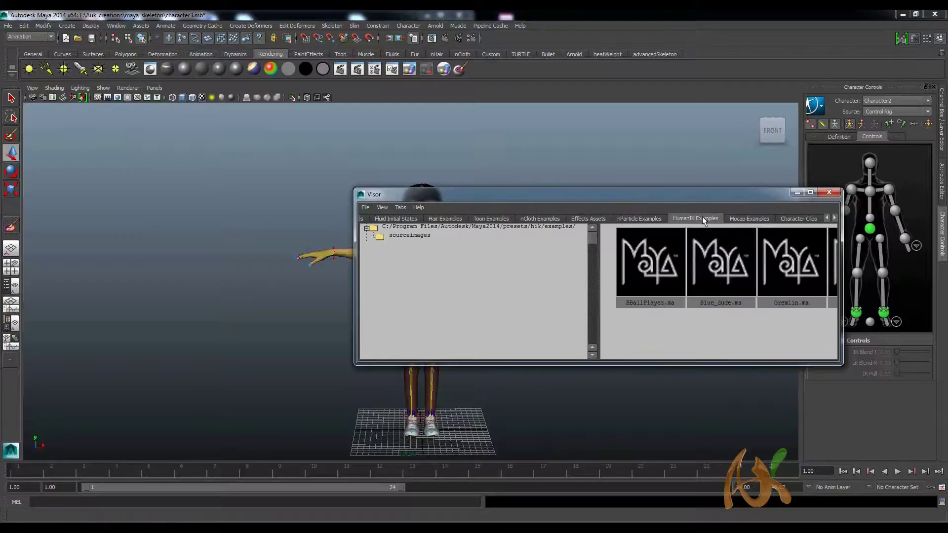
click(749, 219)
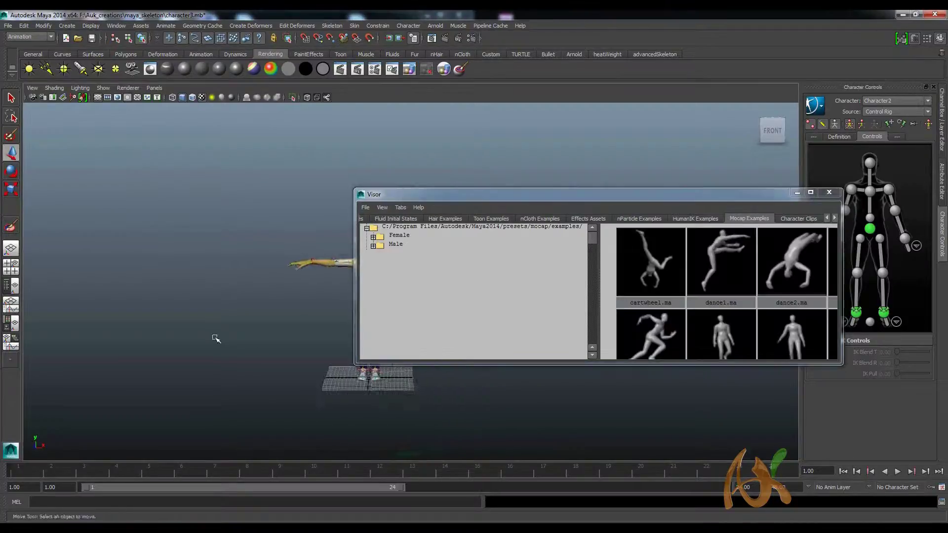
Step: Import the cartwheel.ma motion capture example into the scene
alt+drag(215, 338, 182, 323)
scroll(726, 295, down, 3)
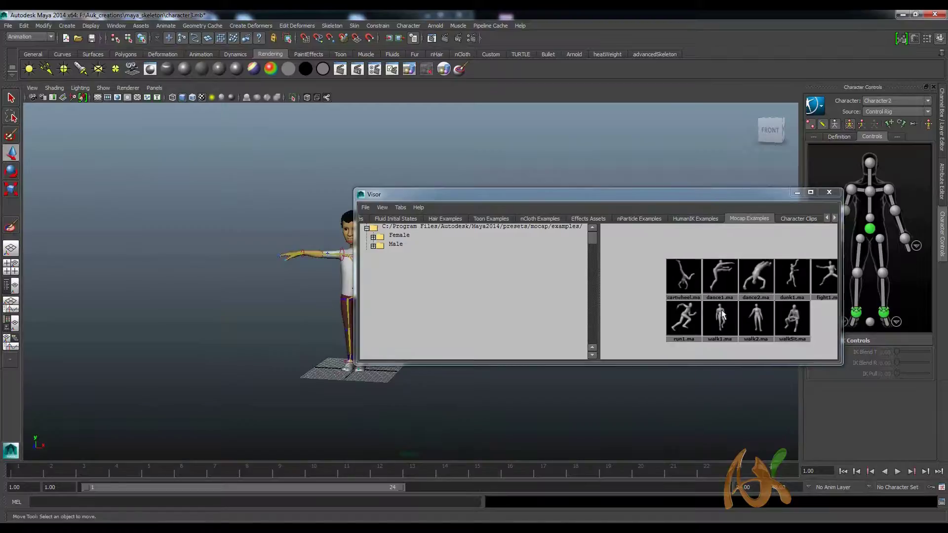
mouse_move(821, 328)
alt+middle_down()
mouse_move(775, 311)
mouse_move(726, 321)
mouse_move(803, 321)
alt+middle_up()
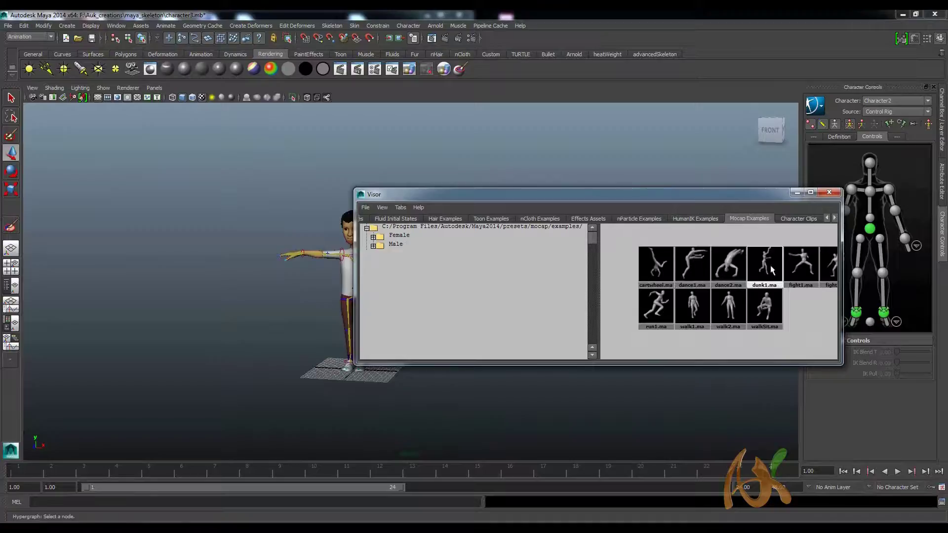
right_click(657, 257)
click(663, 260)
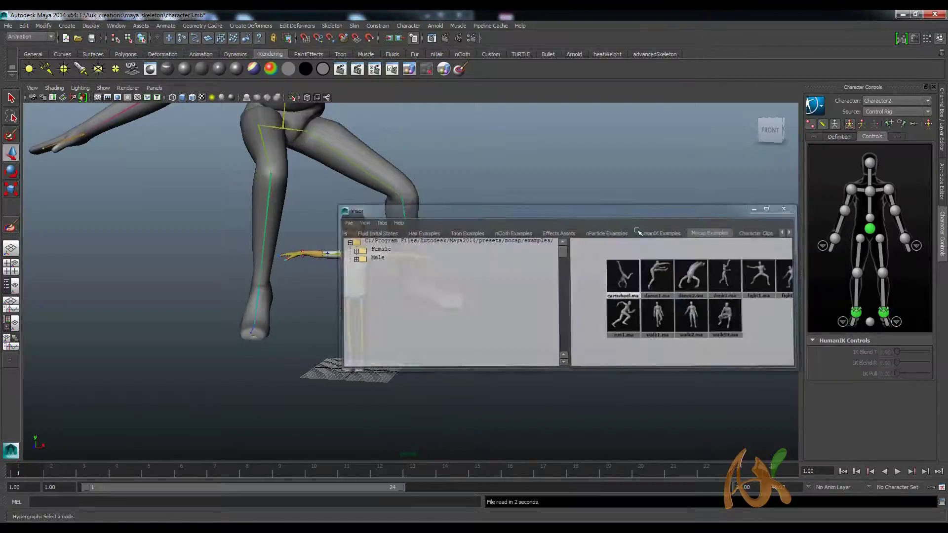
Step: Set the timeline's playback range to the Min/Max of the imported animation
alt+middle_drag(557, 235, 580, 314)
scroll(567, 315, down, 3)
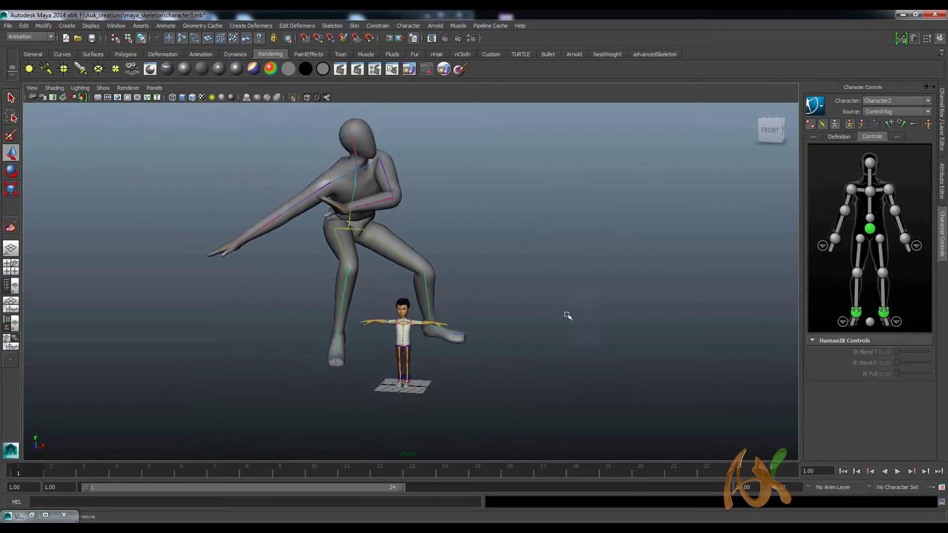
right_click(79, 469)
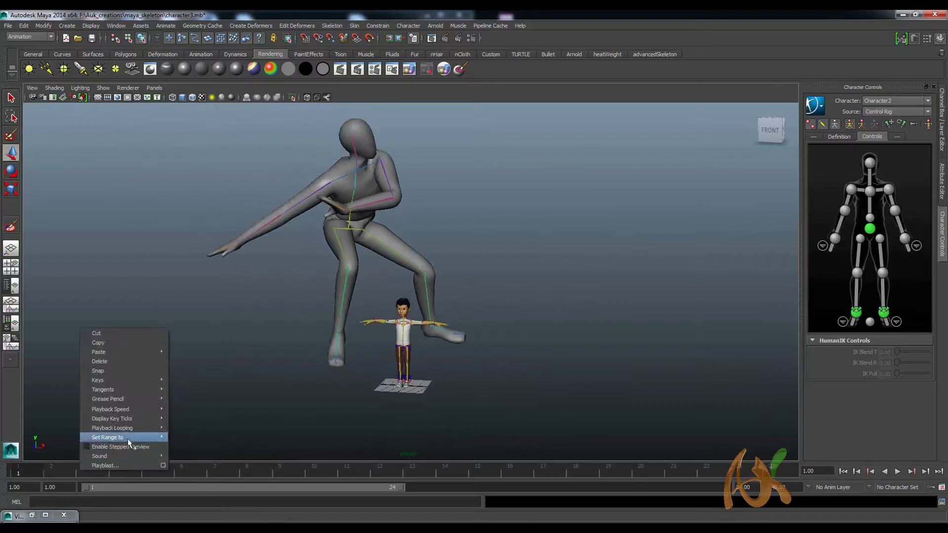
mouse_move(162, 436)
click(190, 452)
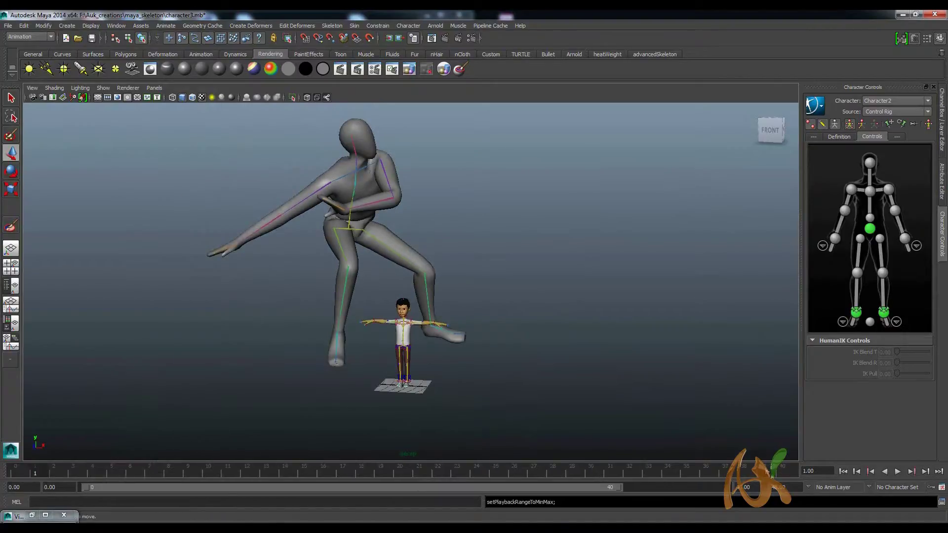
Step: Scrub through the cartwheel animation and back to frame 0, and examine the character beside the mocap figure
drag(59, 472, 783, 467)
drag(717, 467, 15, 459)
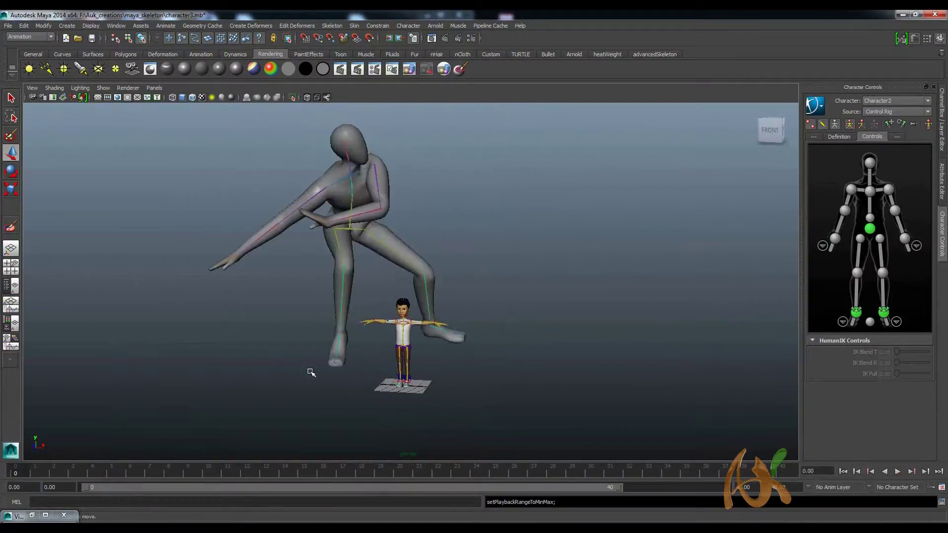
scroll(354, 377, up, 4)
scroll(378, 379, down, 3)
scroll(379, 380, up, 4)
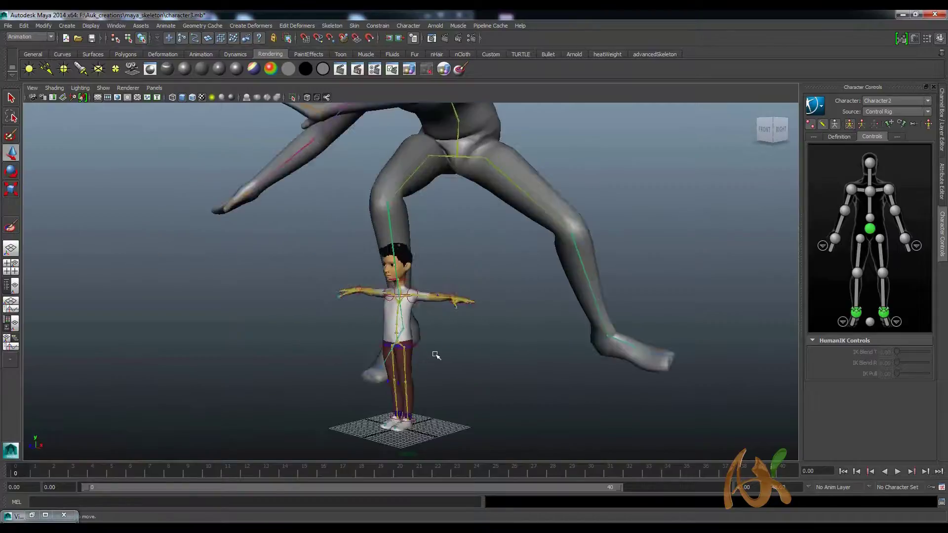
scroll(430, 359, up, 3)
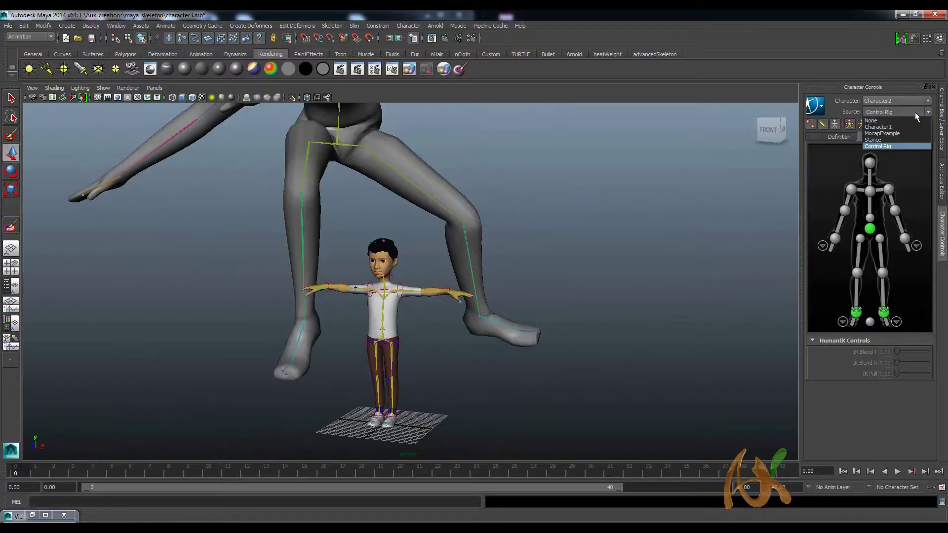
Step: Set Character2's source to MocapExample so the cartwheel motion drives the character
click(898, 133)
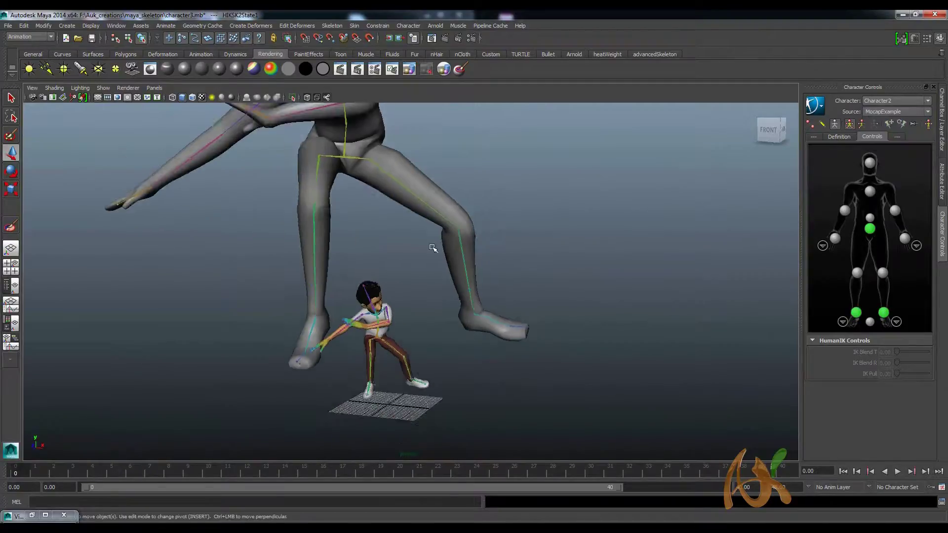
scroll(433, 247, down, 3)
alt+drag(436, 277, 373, 283)
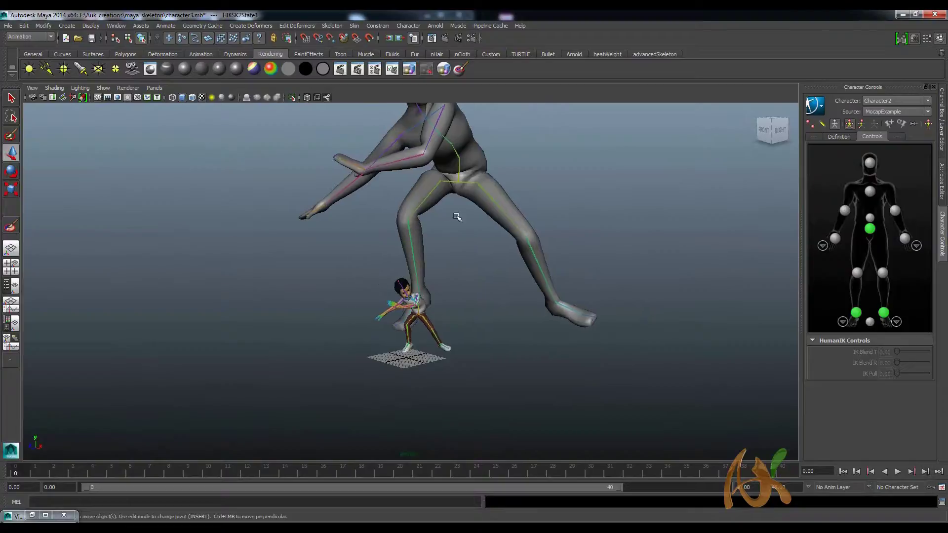
Step: Hide the mocap figure's cartwheel_skin mesh and its reference skeleton, and minimize the Outliner
scroll(449, 254, down, 3)
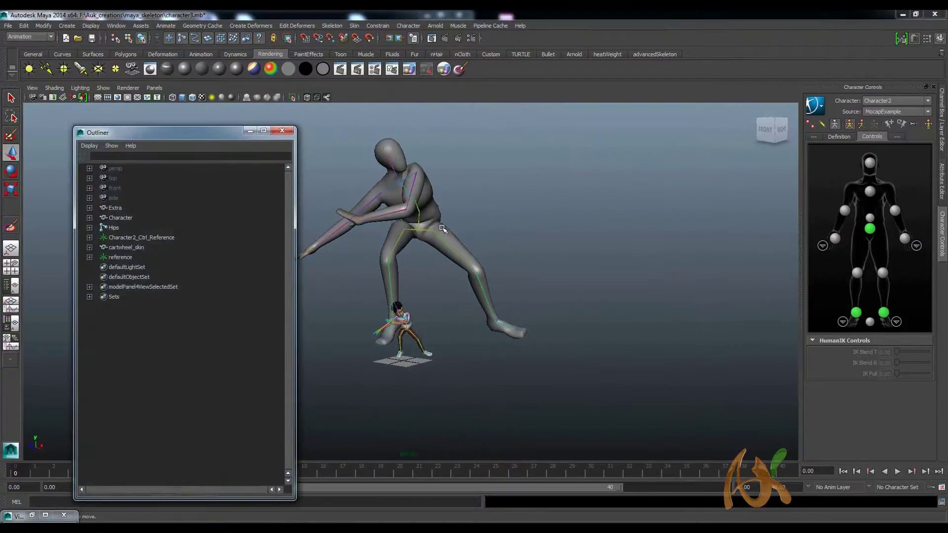
click(442, 227)
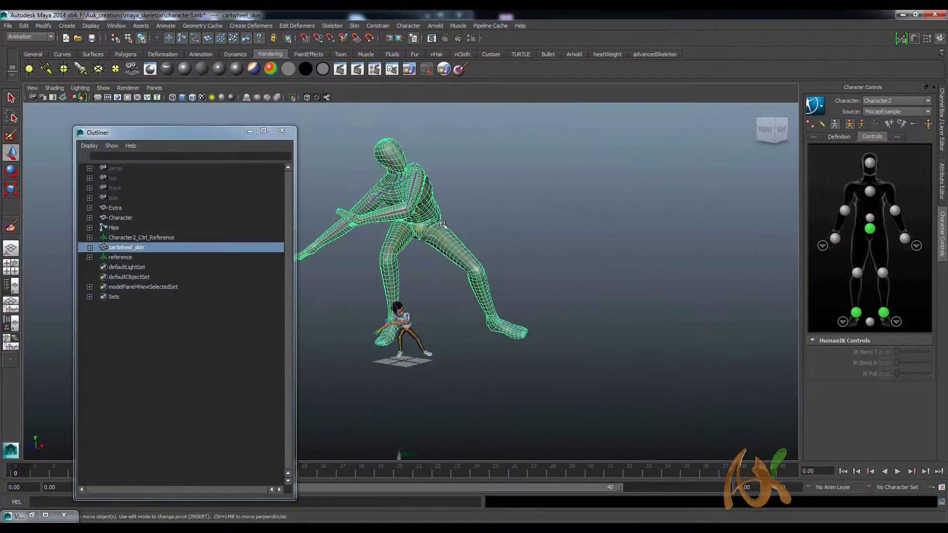
ctrl+click(129, 257)
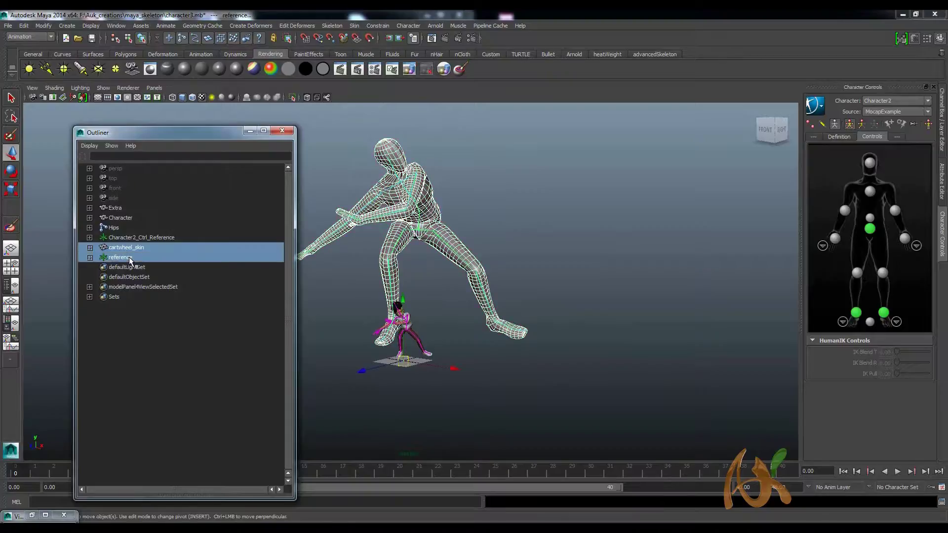
key(ctrl+h)
click(249, 131)
Step: Play the cartwheel animation on the character and stop the playback
scroll(392, 370, up, 2)
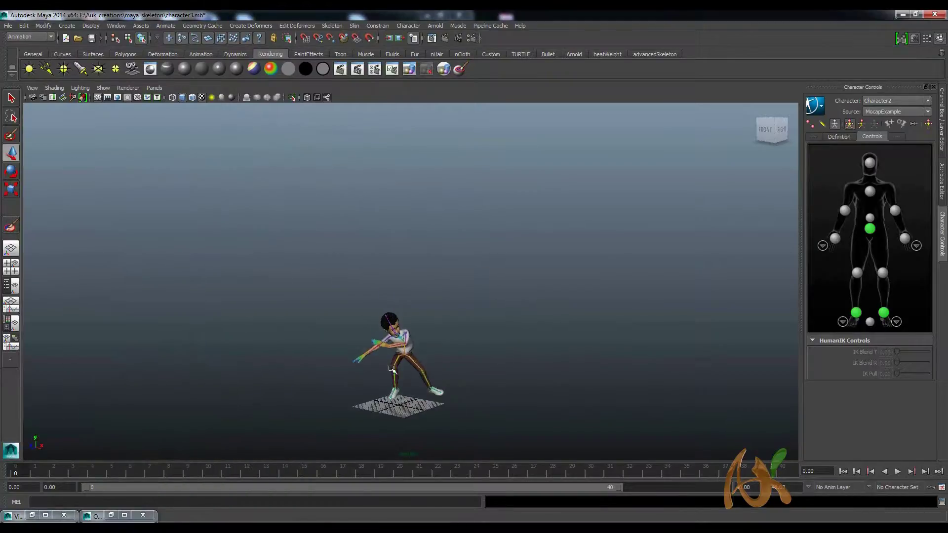
key(alt+v)
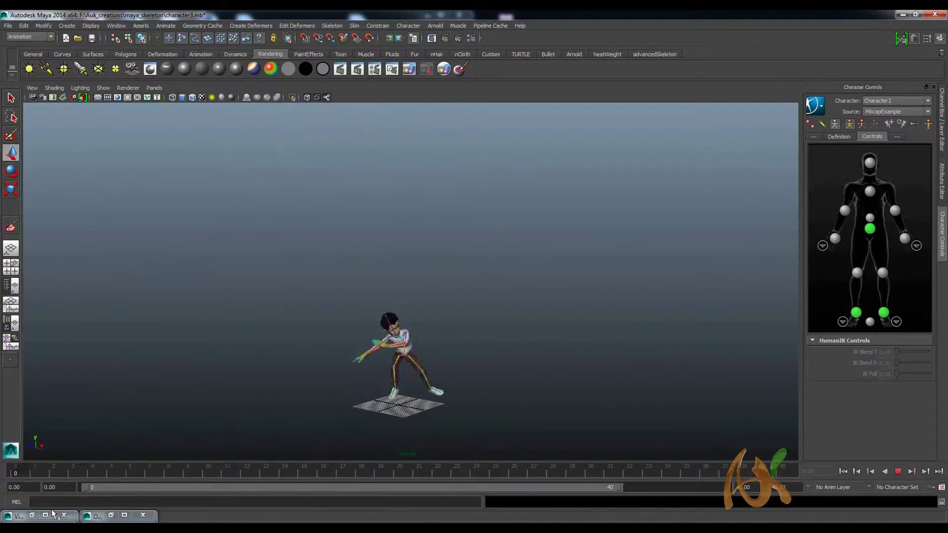
key(alt+v)
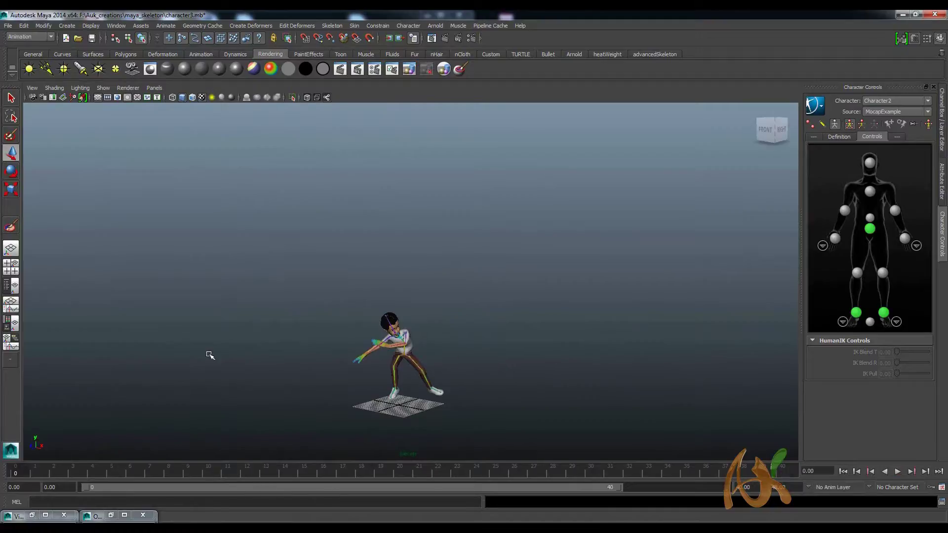
Step: Restore the Visor, import the dance1.ma motion capture example, and minimize the Visor
click(32, 516)
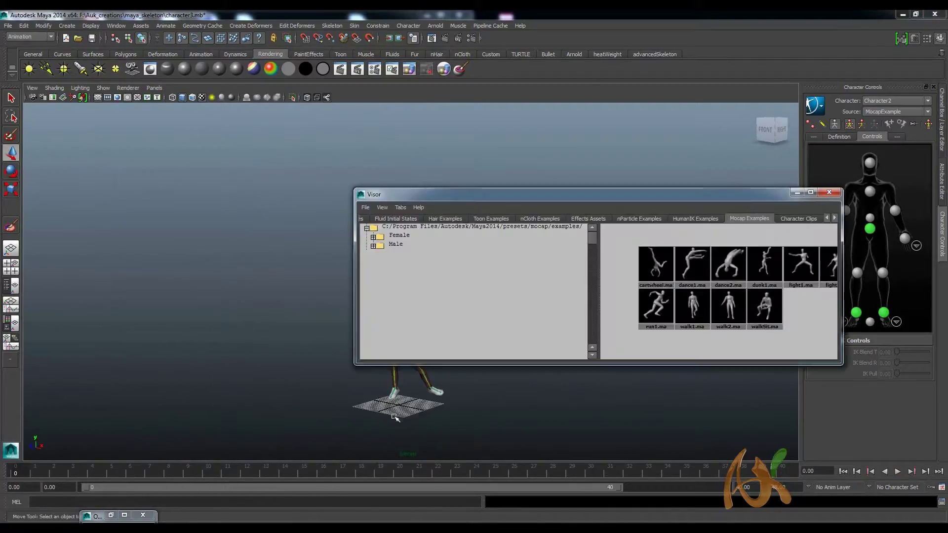
click(289, 318)
alt+middle_drag(304, 300, 245, 279)
scroll(245, 279, up, 1)
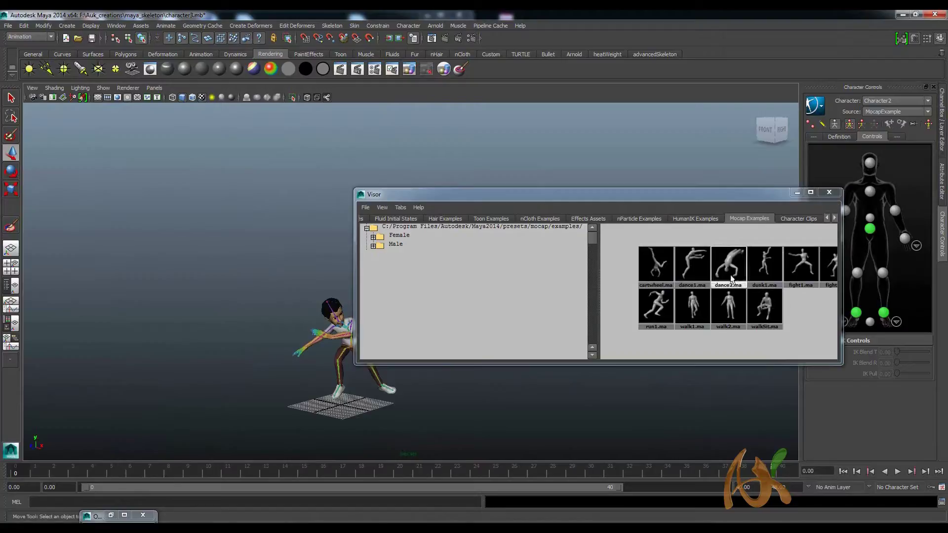
click(705, 267)
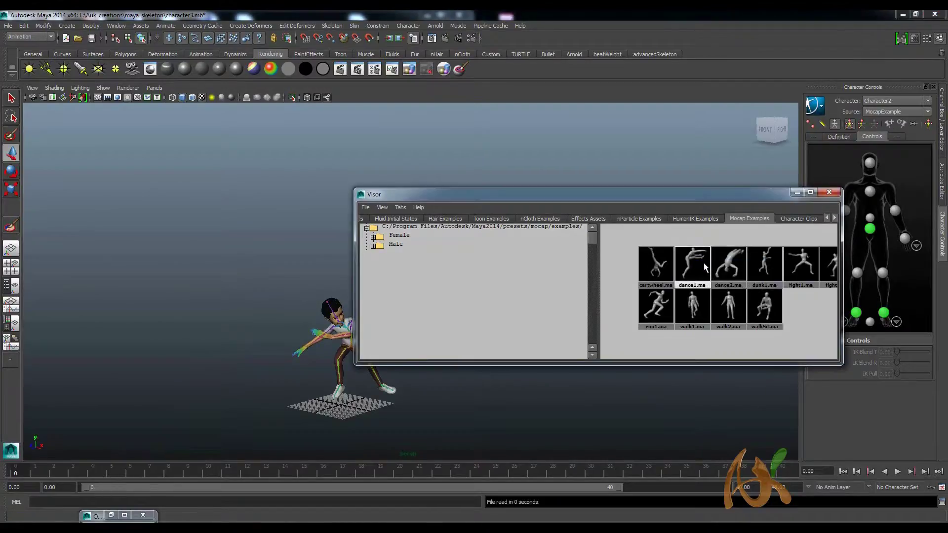
click(796, 192)
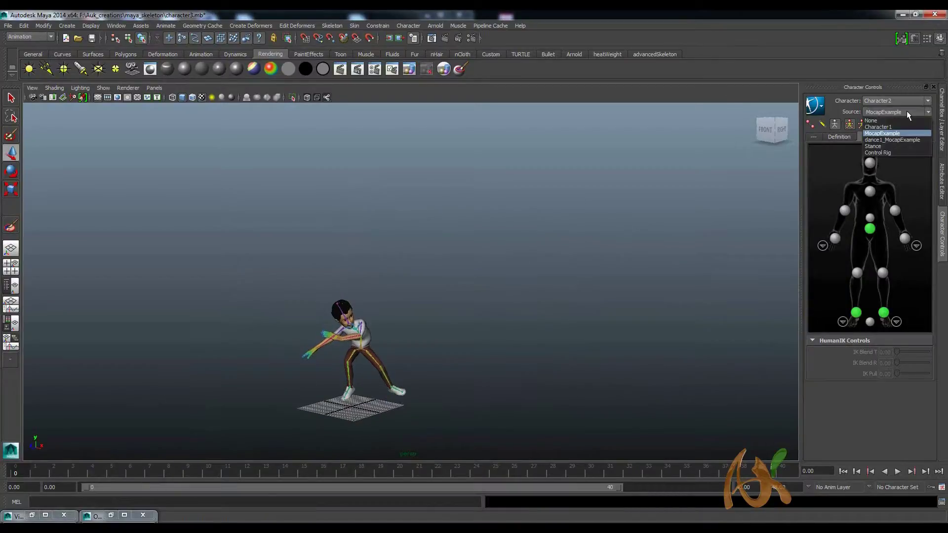
Step: Switch Character2's source to dance1_MocapExample and set the timeline's playback range to Min/Max
click(906, 134)
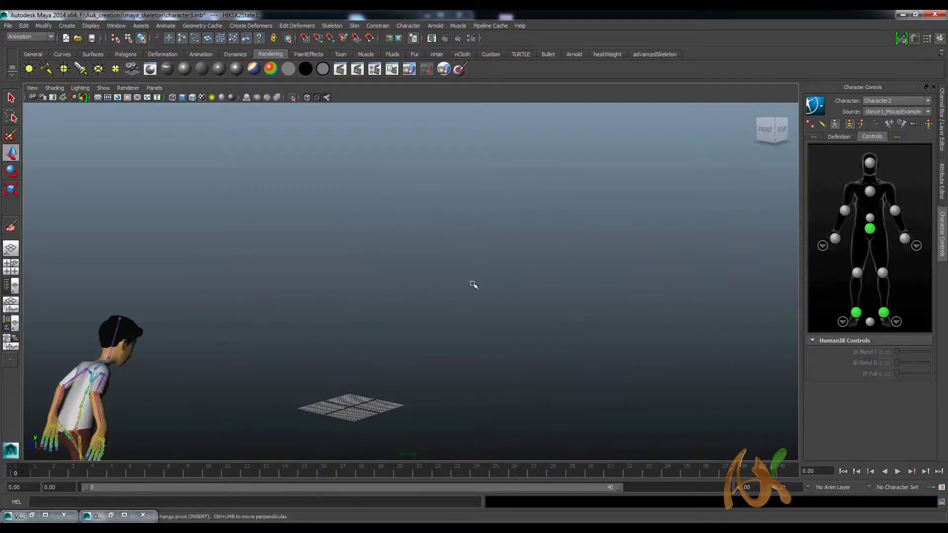
right_click(75, 472)
mouse_move(123, 438)
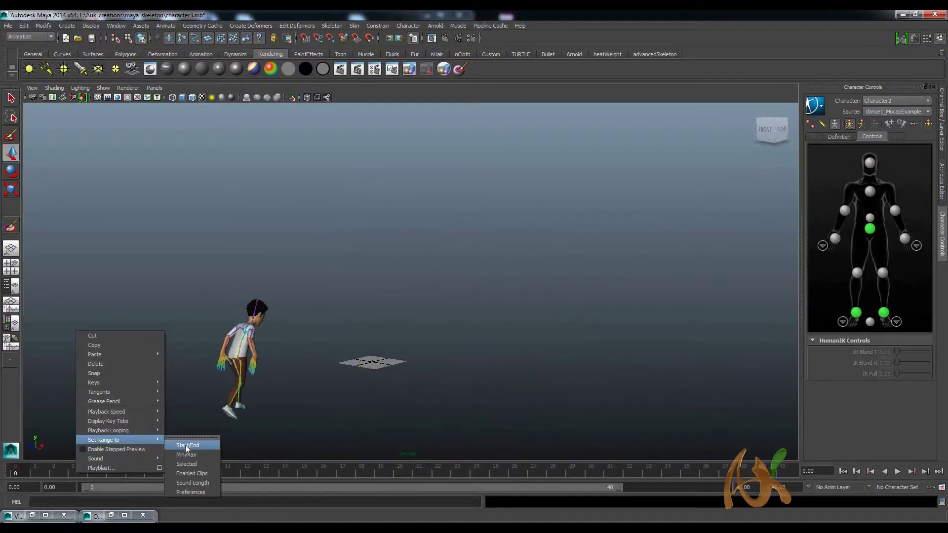
click(189, 454)
drag(27, 470, 2, 497)
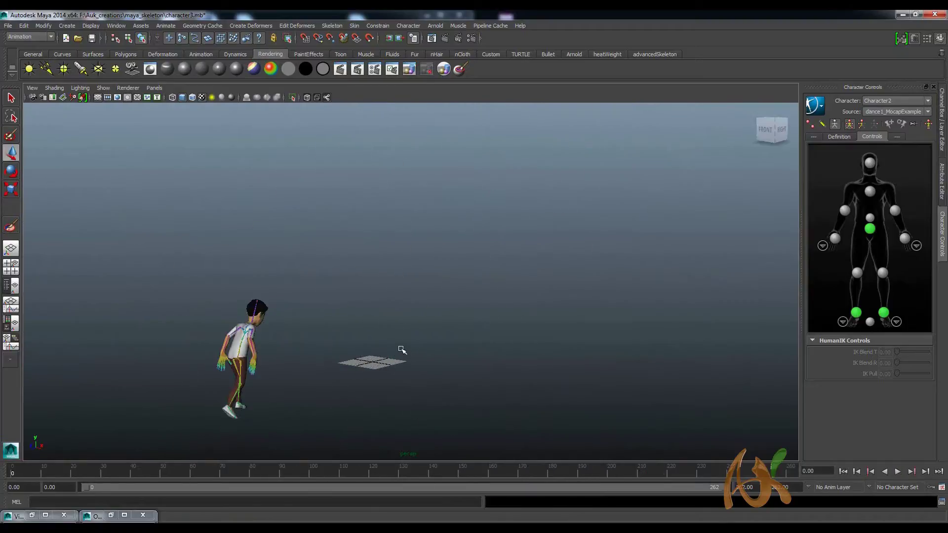
Step: Hide the imported dance1_skin mesh and dance1_reference skeleton through the Outliner, and close it
key(shift+o)
scroll(528, 324, down, 5)
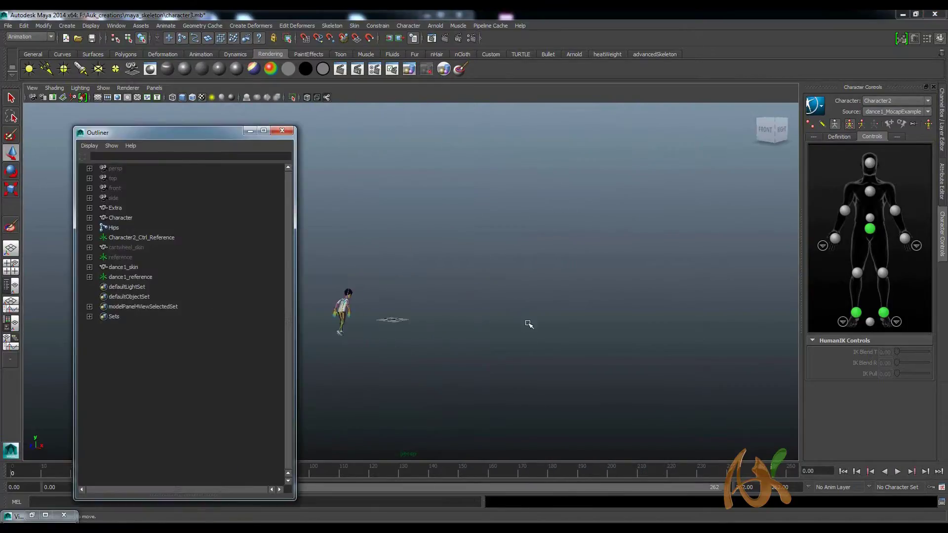
alt+middle_drag(528, 324, 674, 332)
scroll(675, 332, down, 3)
alt+drag(575, 334, 558, 337)
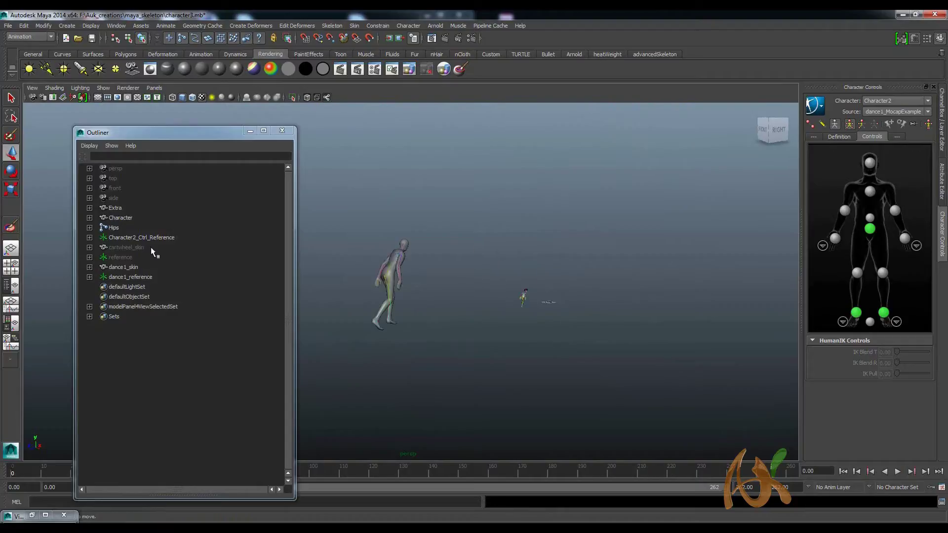
click(134, 277)
ctrl+click(132, 267)
key(ctrl+h)
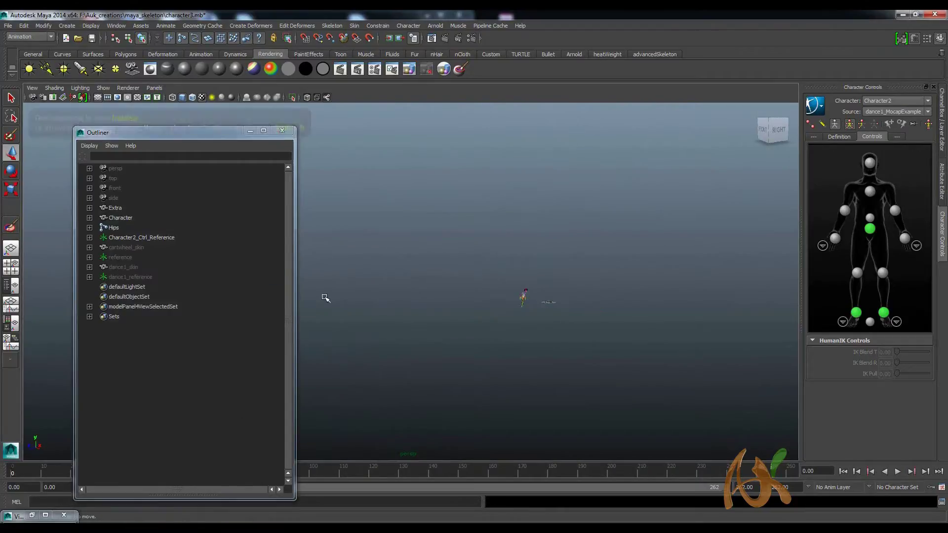
click(288, 132)
Step: Face the character in the viewport, play the dance animation, and stop the playback
alt+drag(530, 327, 357, 296)
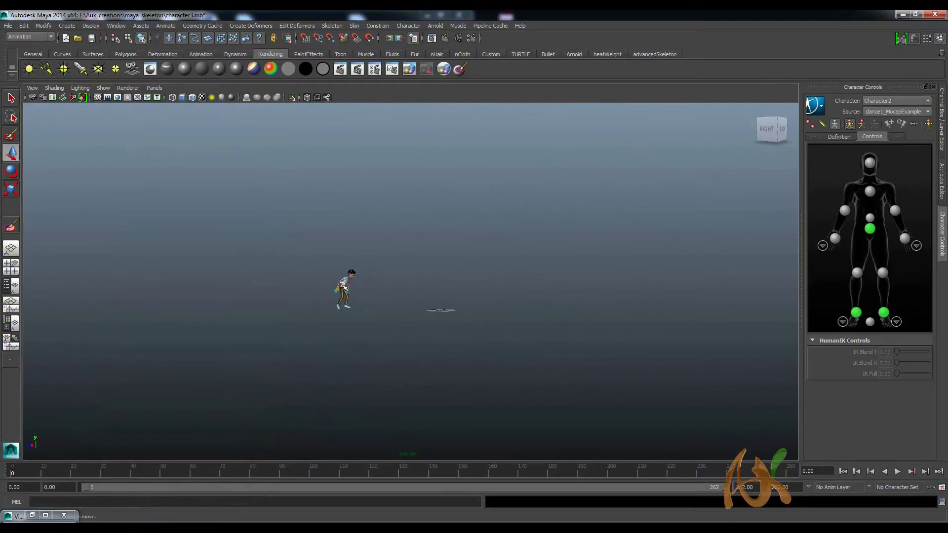
click(357, 296)
alt+right_drag(359, 296, 479, 324)
alt+drag(479, 324, 429, 347)
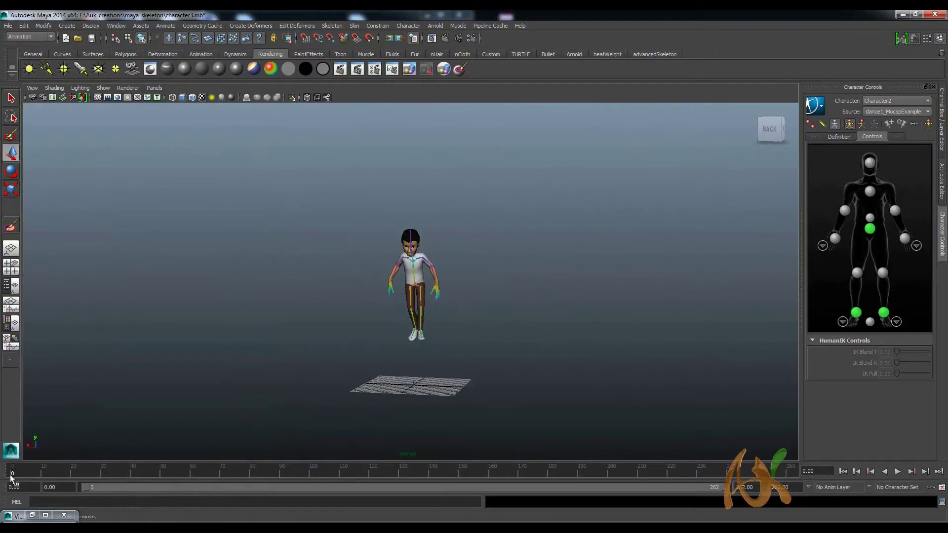
click(897, 472)
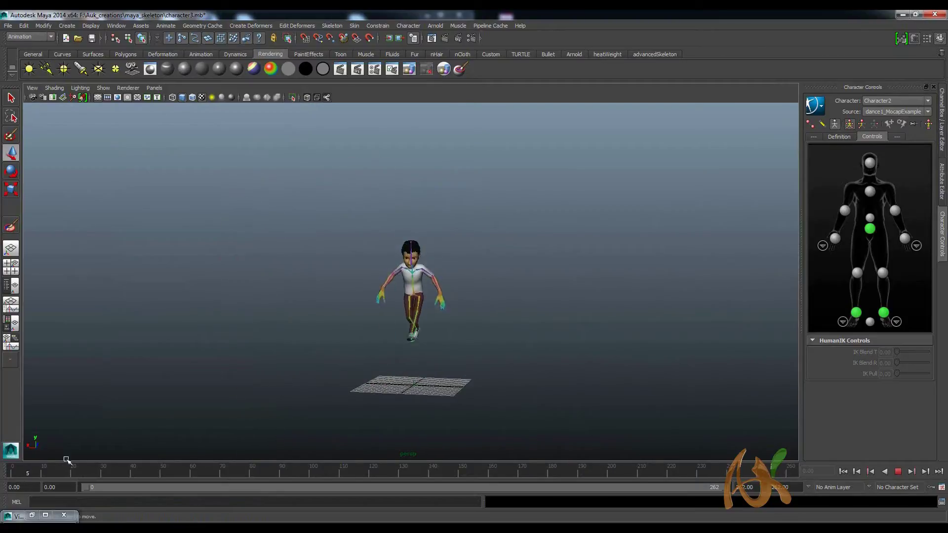
click(897, 471)
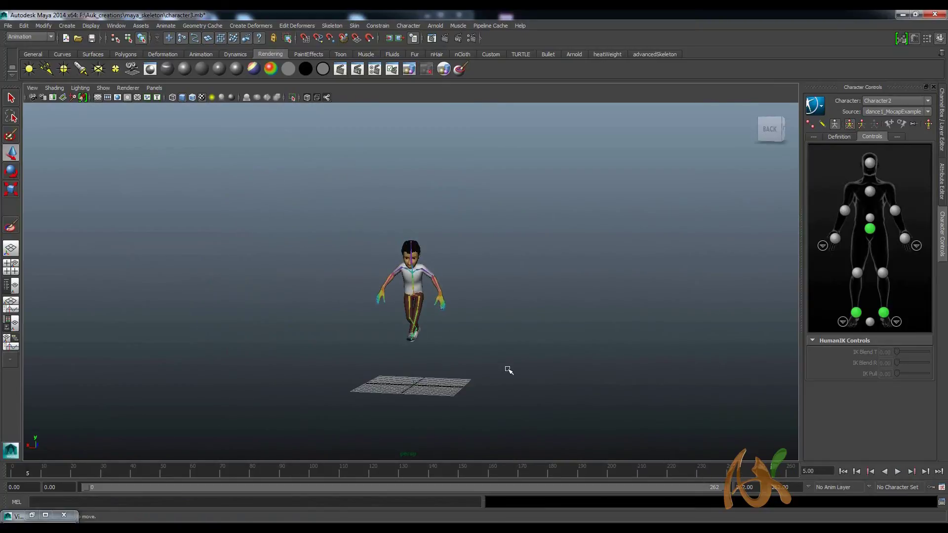